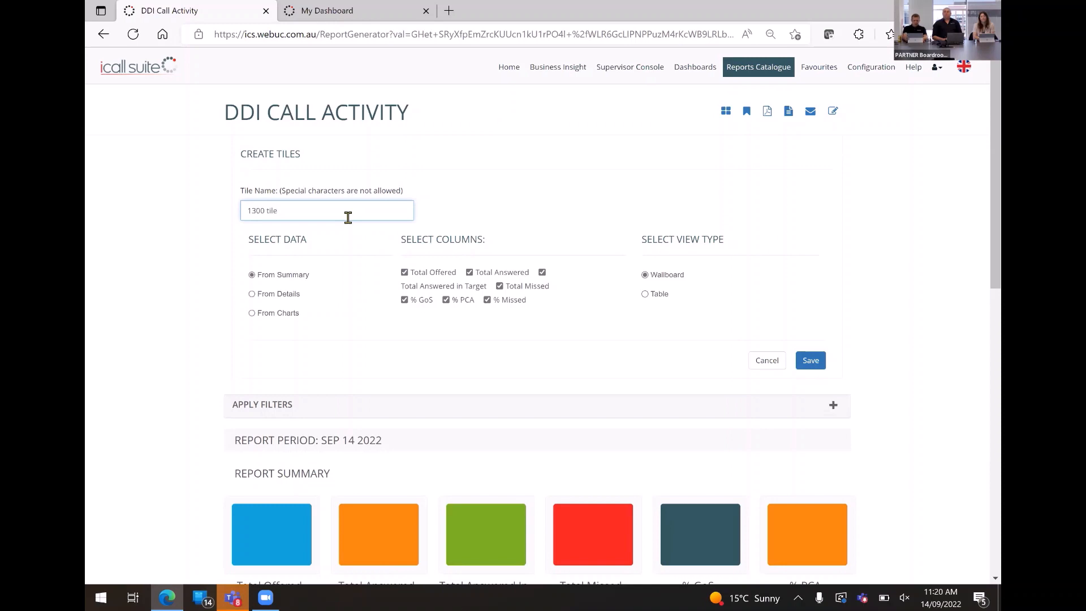
# Save the DDI Call Activity summary as a wallboard tile named "1300 tile".
pyautogui.press('Return')
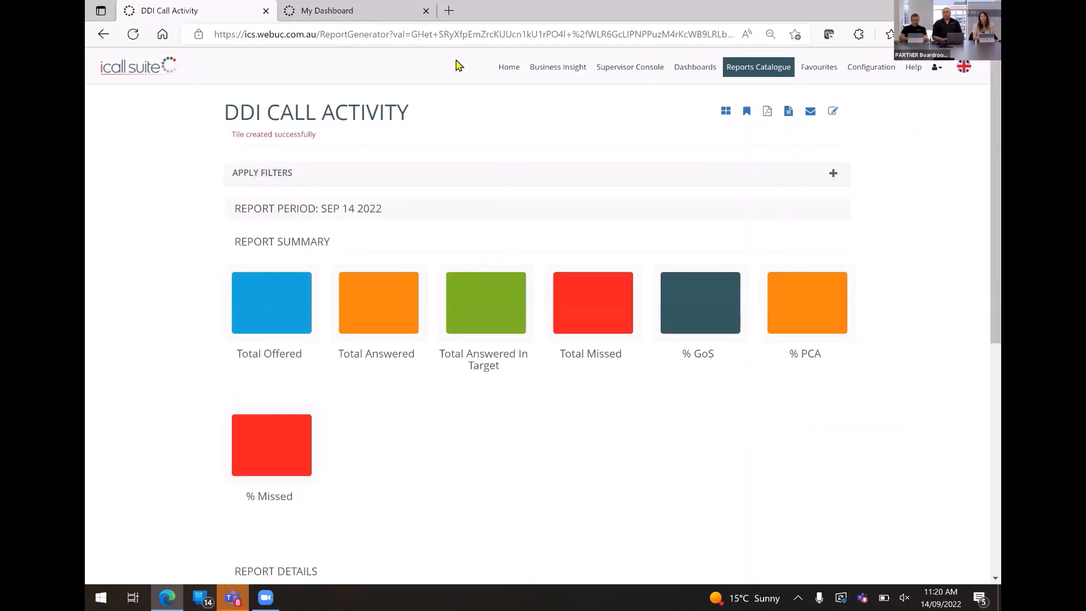
# Restrict the report's DDIs to Auto Attendant Survey IVR in place of the 1300 number and apply the filter.
pyautogui.click(833, 174)
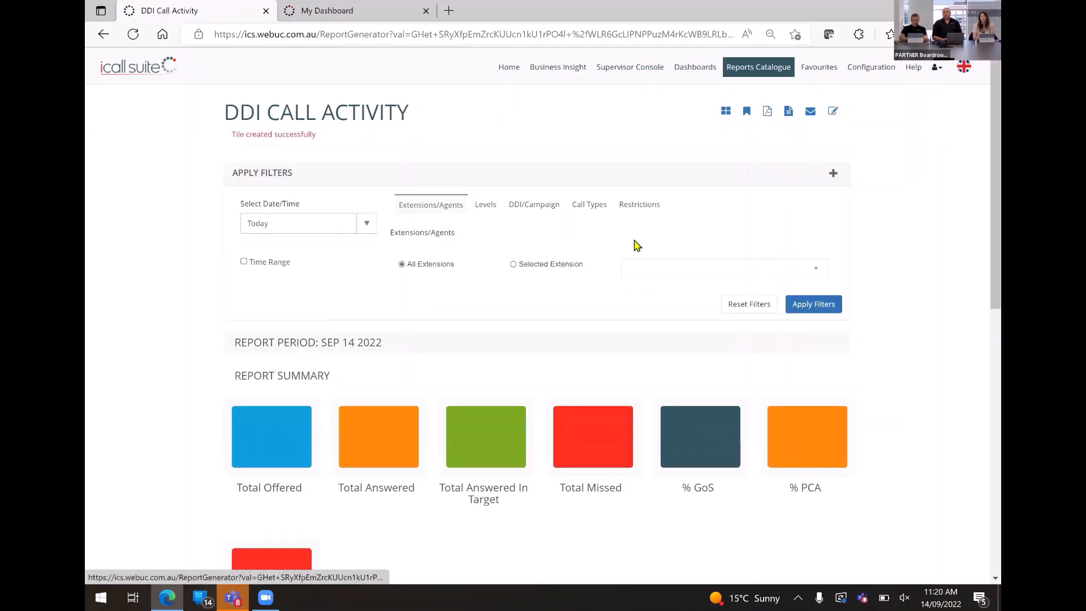
pyautogui.click(530, 209)
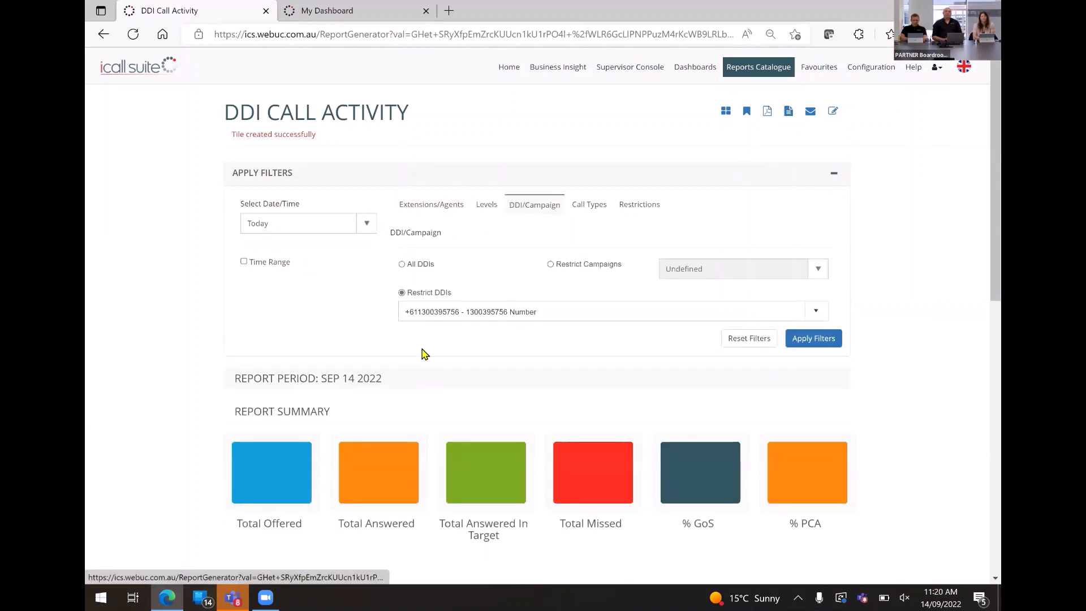
pyautogui.click(473, 312)
pyautogui.write('aut')
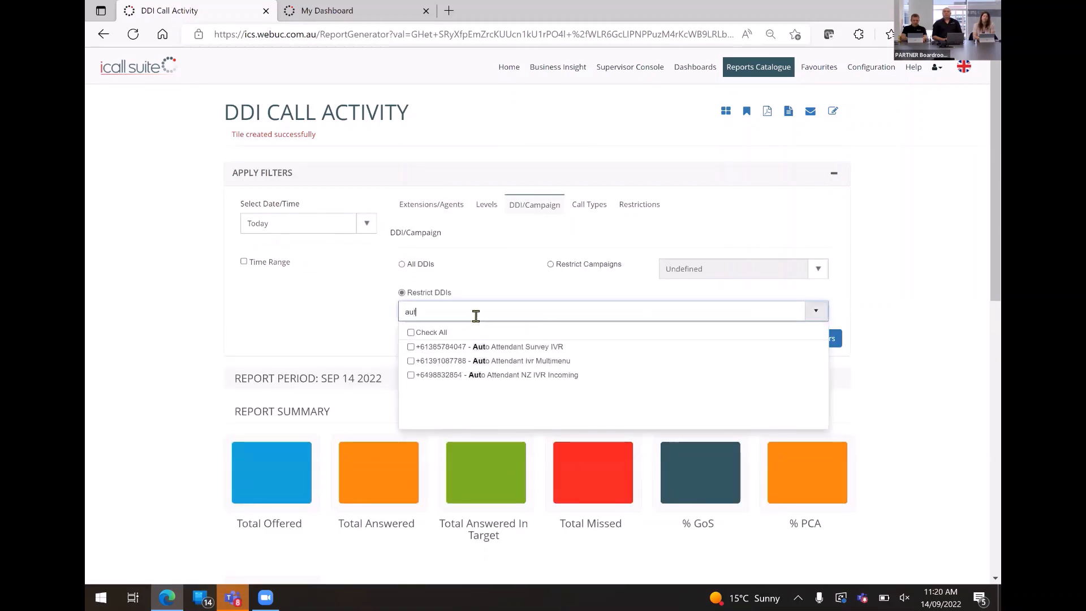
pyautogui.click(411, 347)
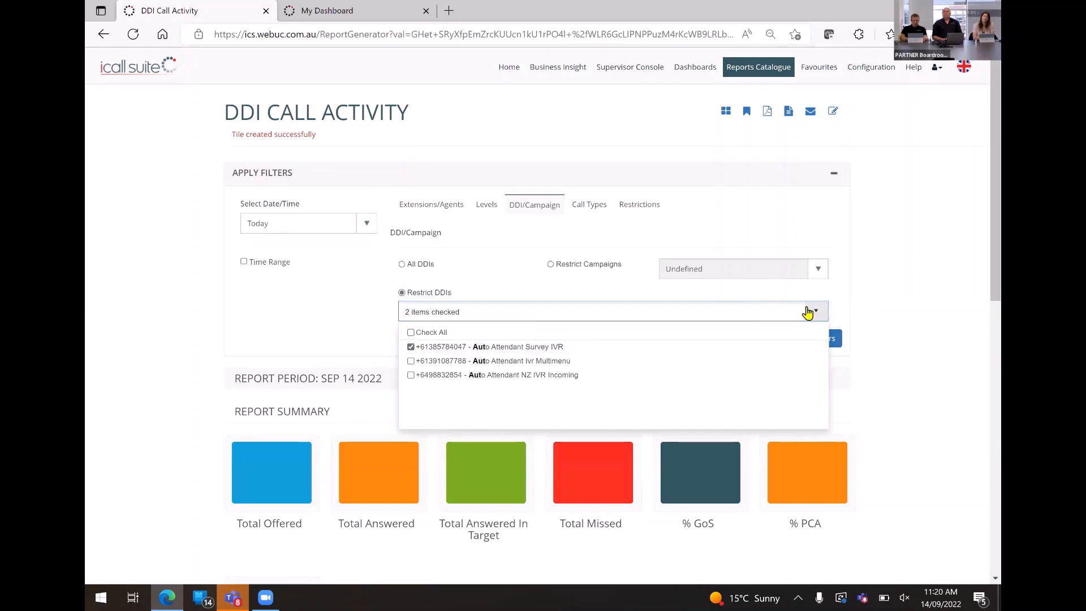
pyautogui.click(507, 312)
pyautogui.write('1300')
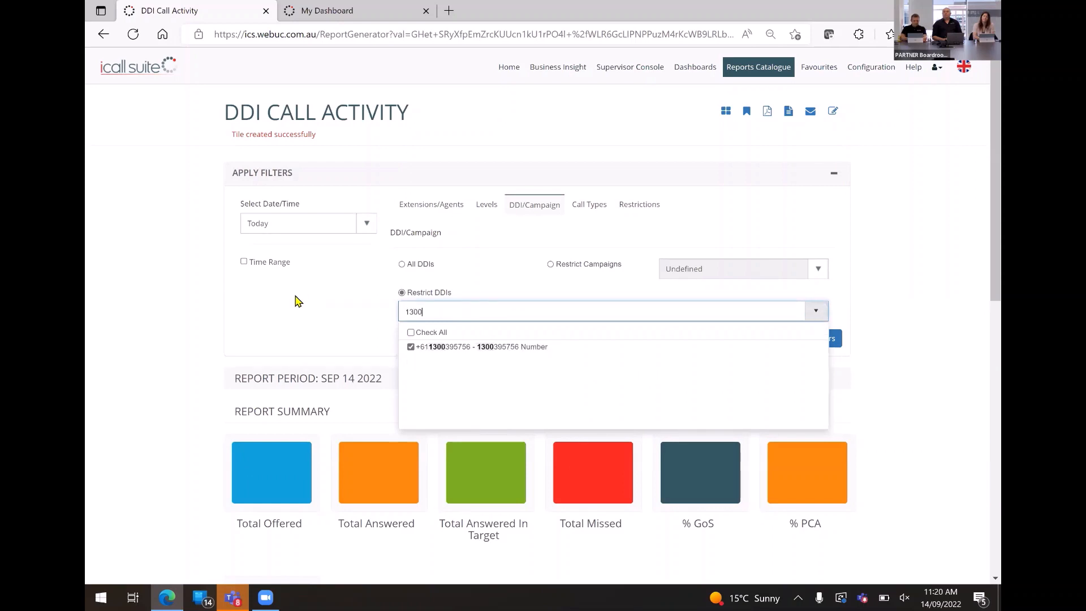
pyautogui.click(410, 347)
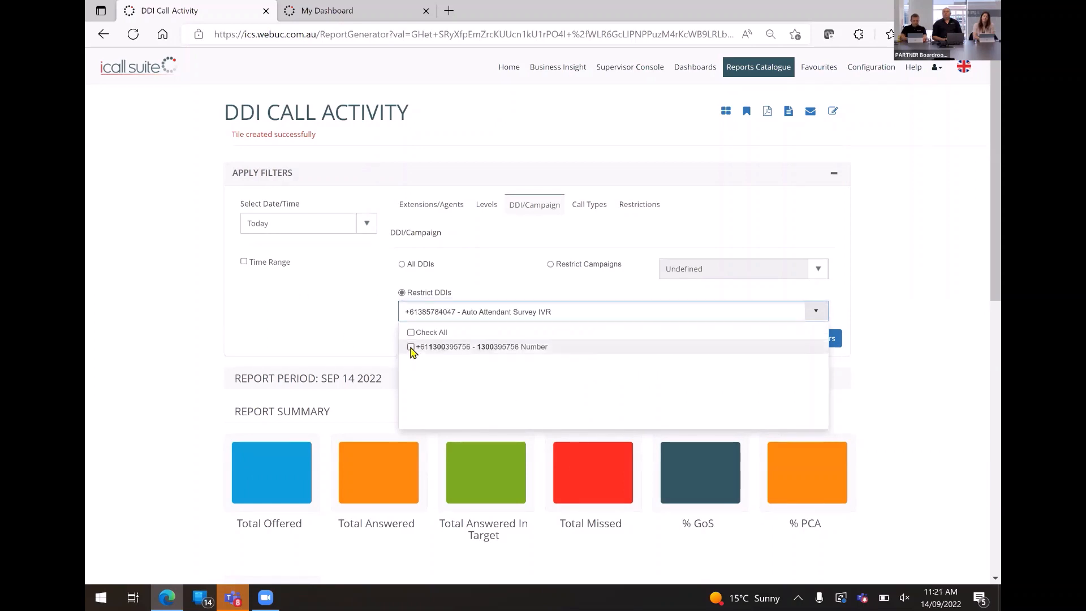
pyautogui.click(887, 268)
pyautogui.click(814, 339)
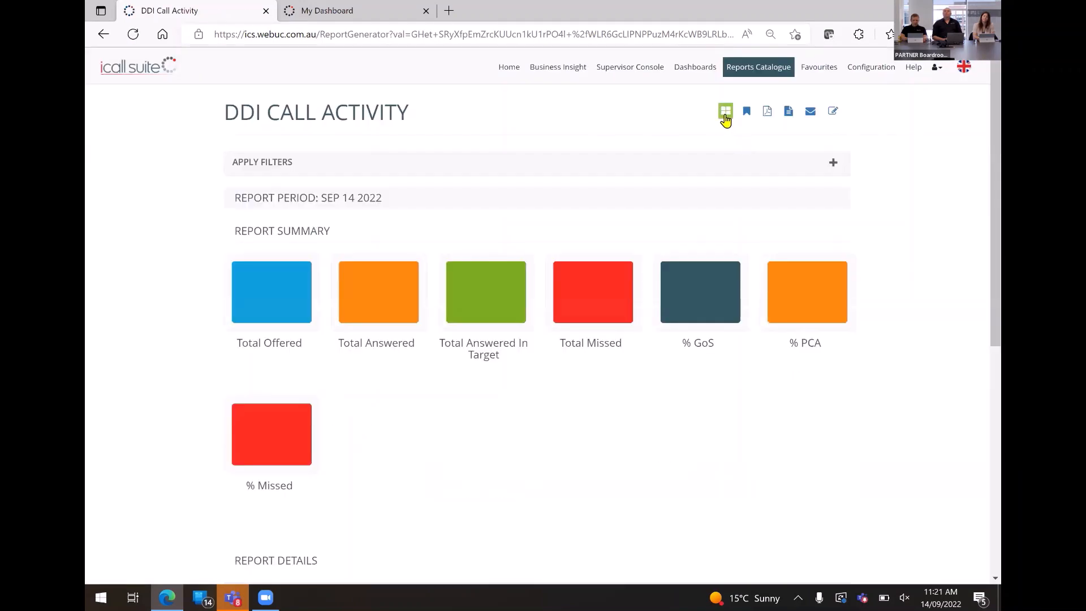
# Create a wallboard tile from the DDI Call Activity summary, replacing the tile name with one beginning "AA Did".
pyautogui.click(726, 111)
pyautogui.moveTo(305, 216); pyautogui.dragTo(205, 225)
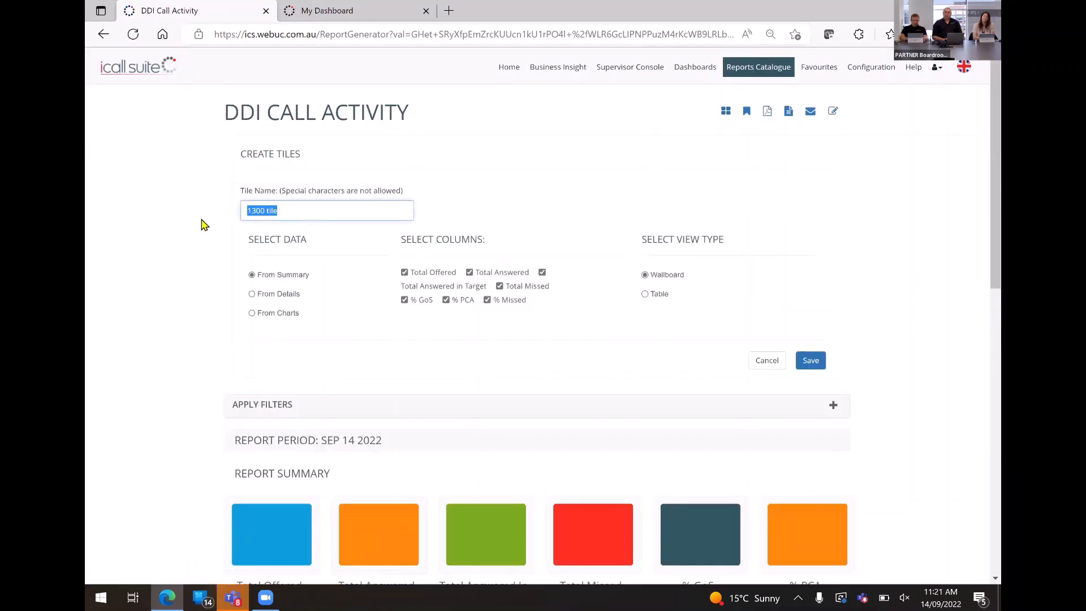
pyautogui.write('AA Did t')
pyautogui.press('Return')
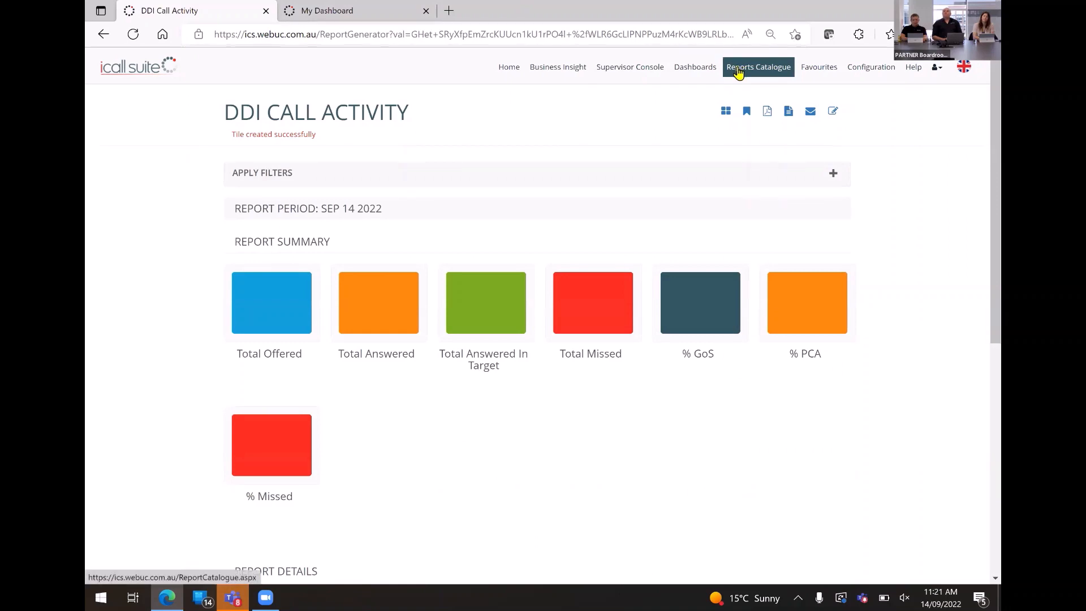
# Open the Contact Group Summary report from the contact group reports in the catalogue.
pyautogui.click(738, 72)
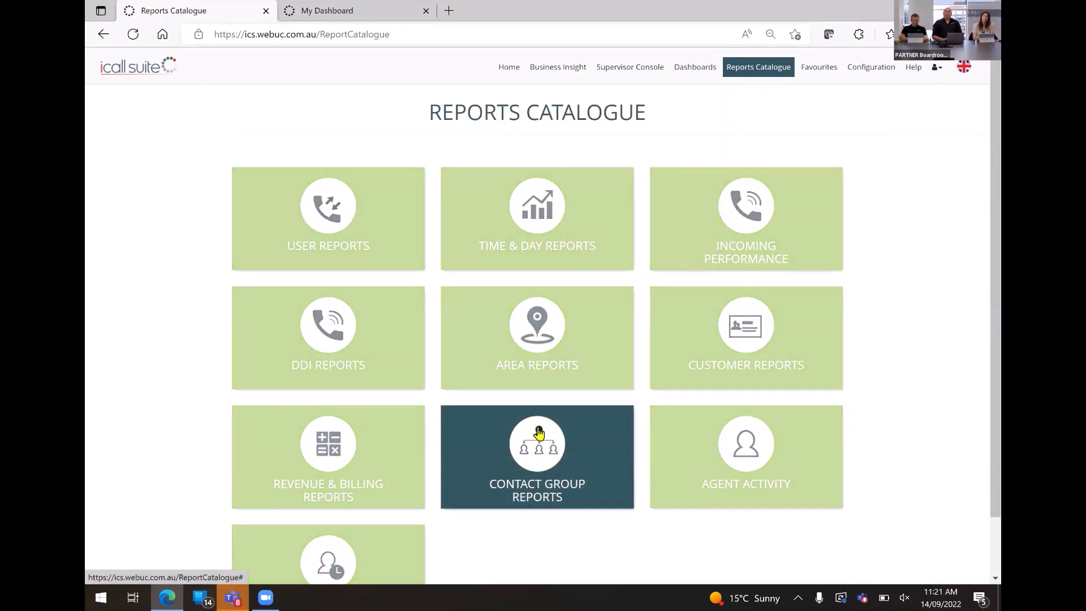
pyautogui.click(539, 434)
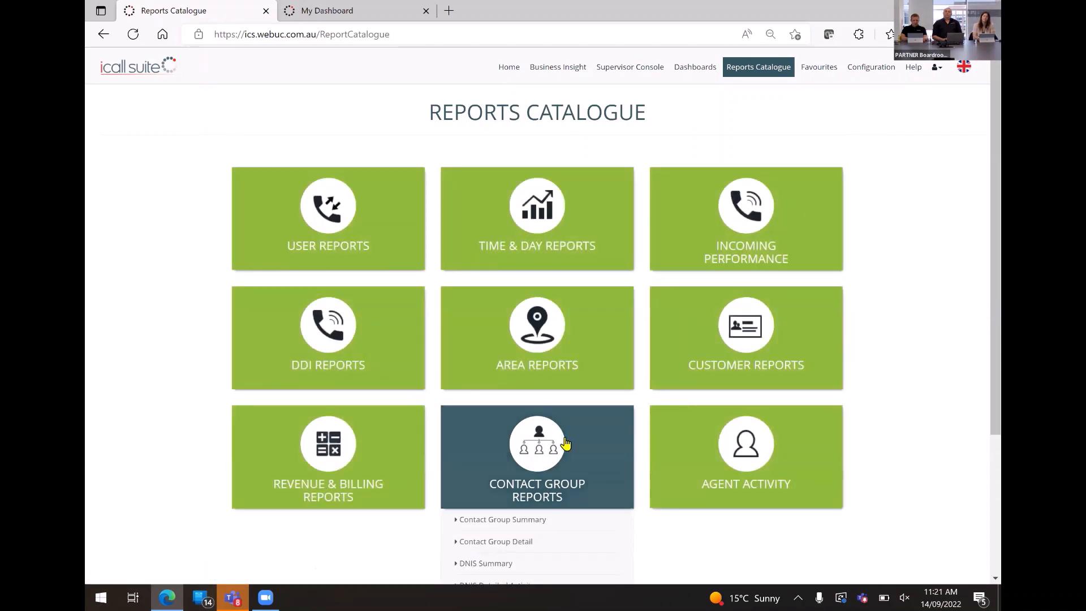
pyautogui.click(545, 444)
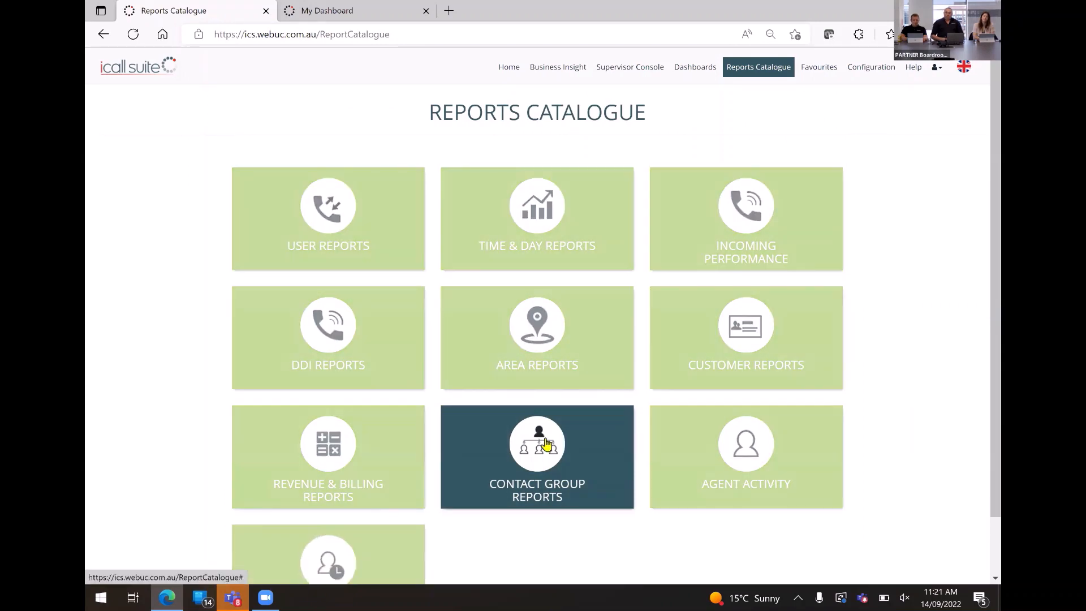
pyautogui.scroll(-1, 565, 436)
pyautogui.click(491, 409)
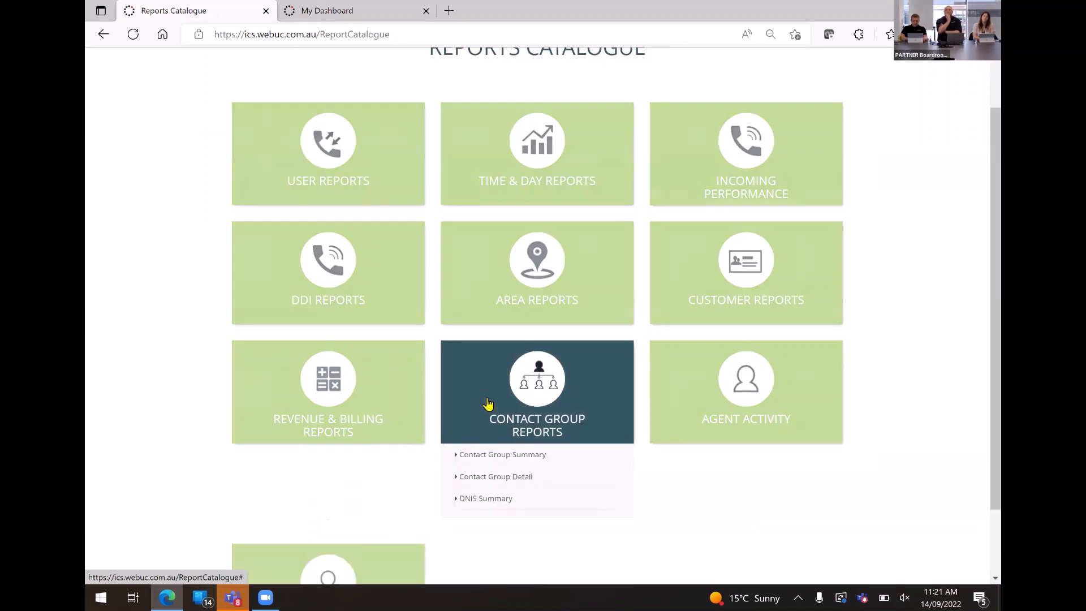
pyautogui.click(494, 455)
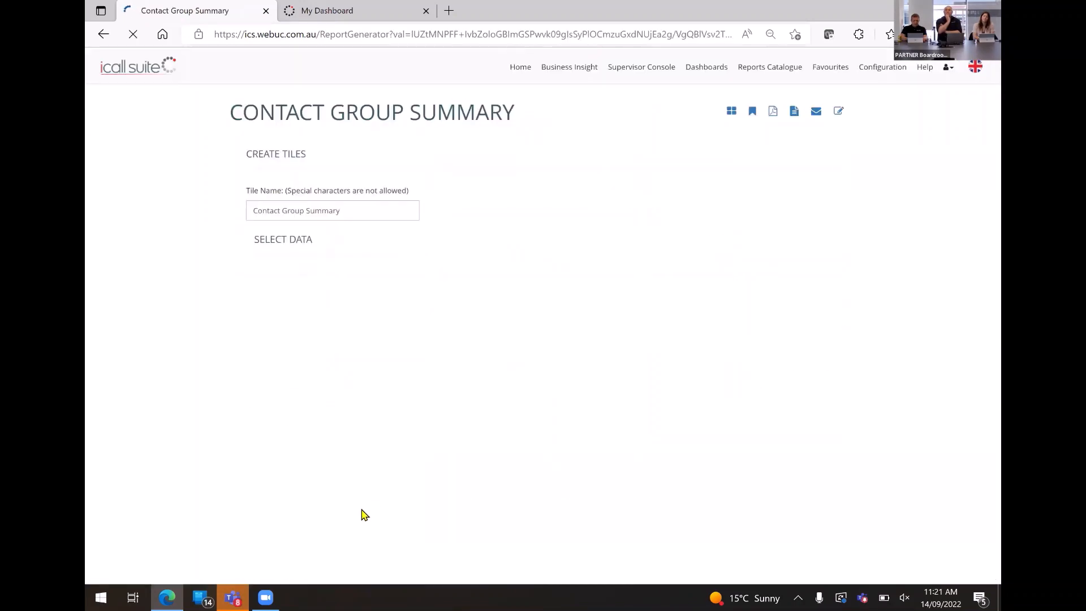
# Filter the Contact Group Summary report to the Auto Attendant Survey IVR call centre instead of all call centres.
pyautogui.click(834, 164)
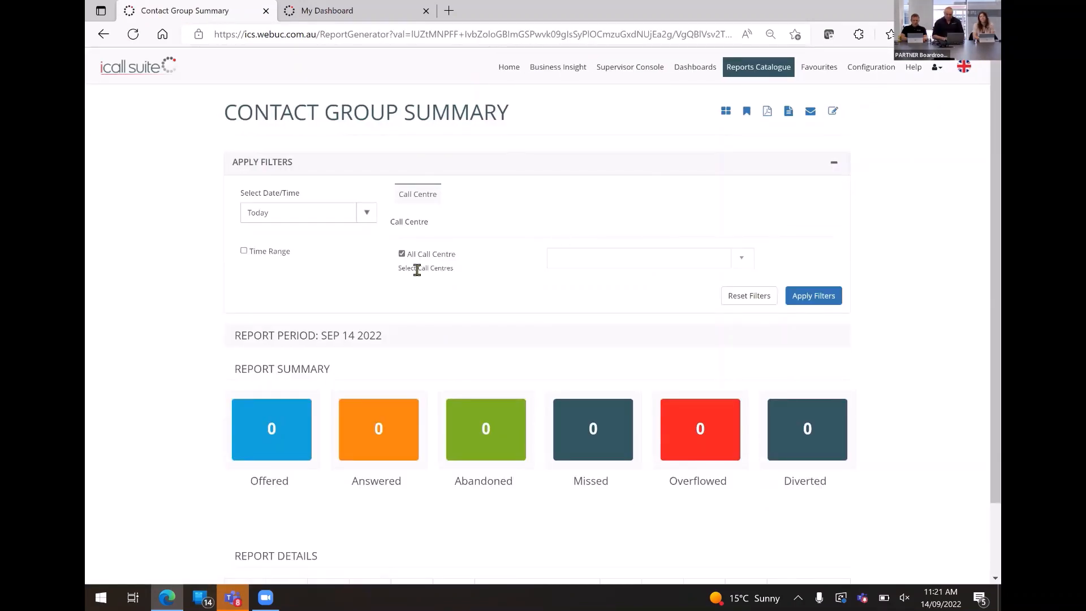
pyautogui.click(402, 254)
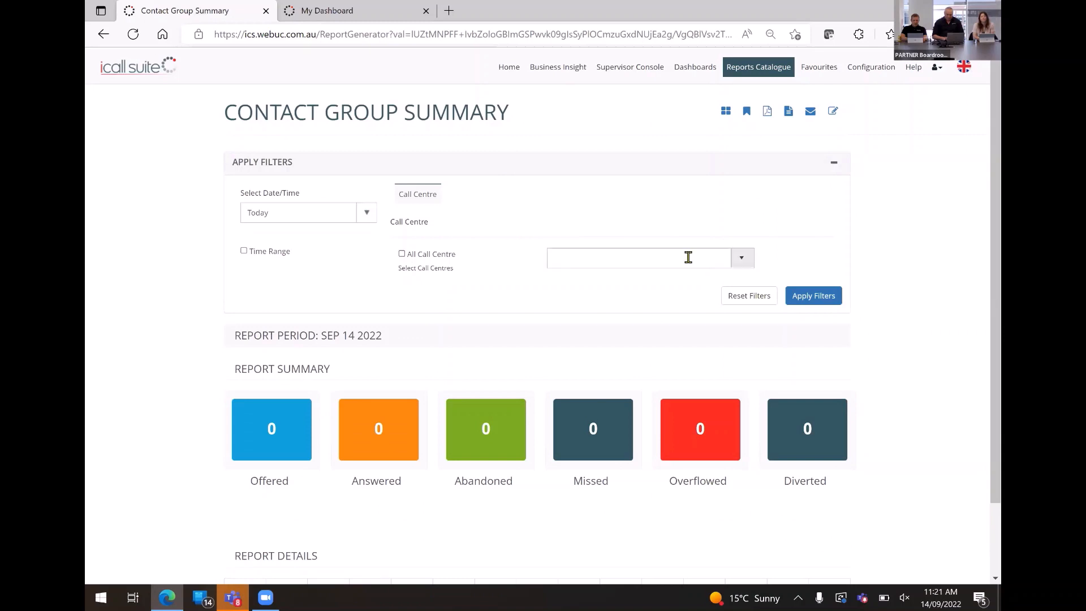
pyautogui.click(741, 258)
pyautogui.write('auto')
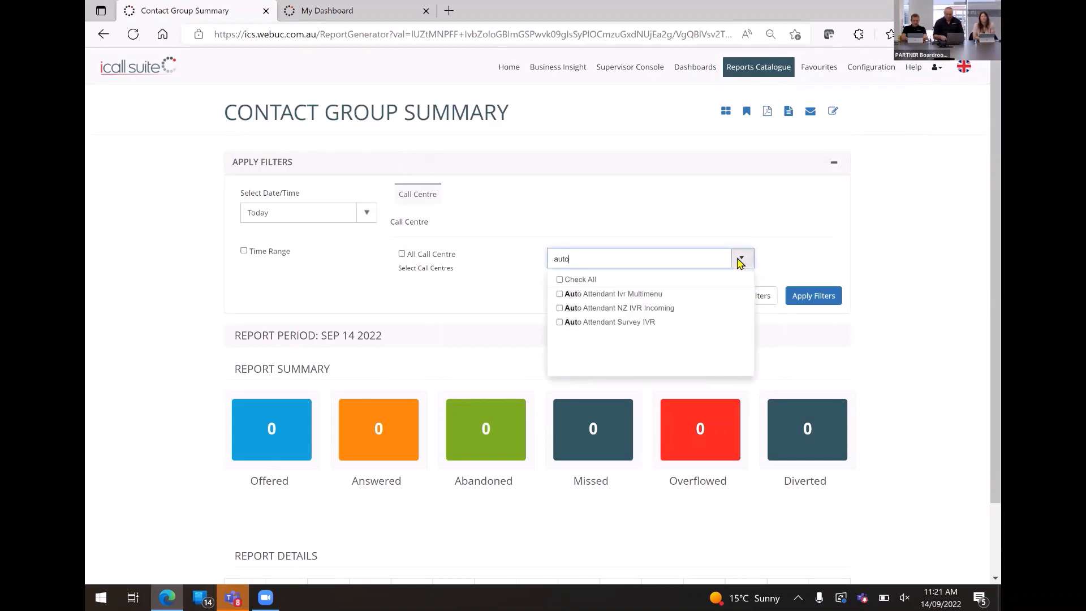
pyautogui.click(621, 322)
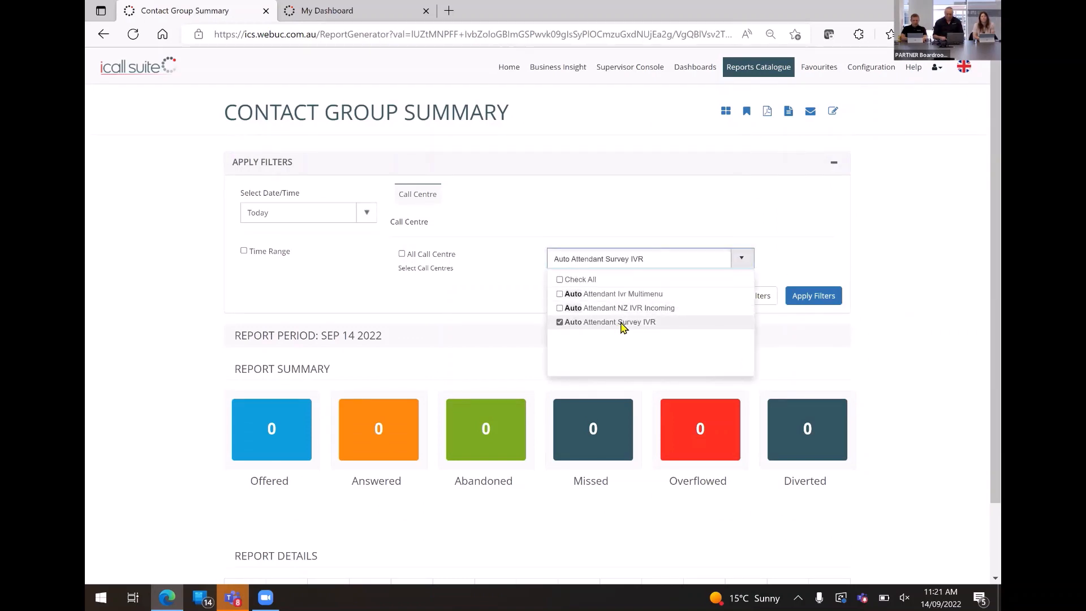
pyautogui.click(805, 325)
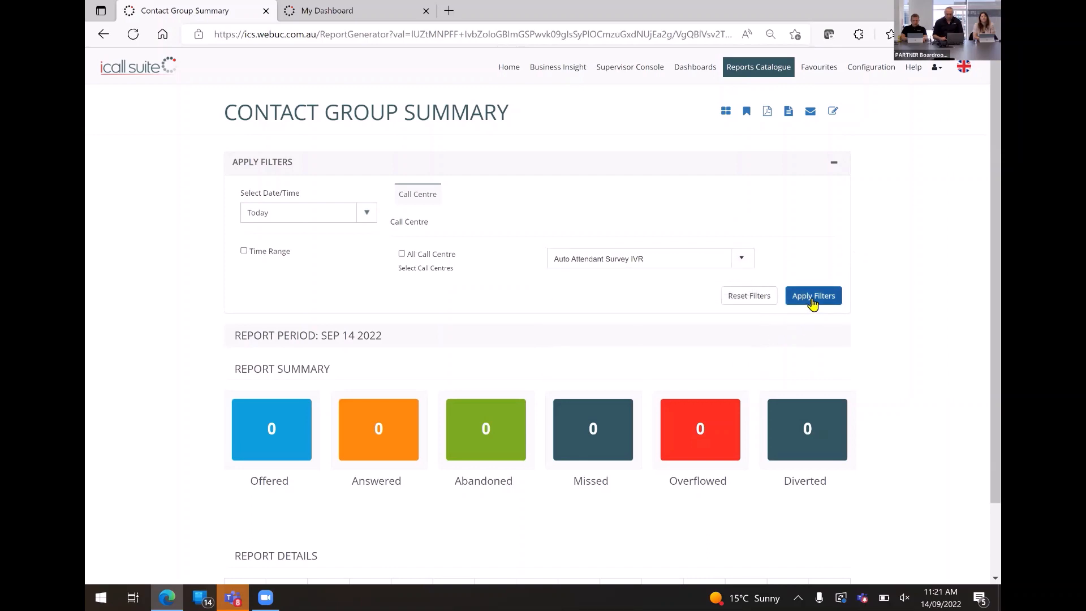
pyautogui.click(813, 299)
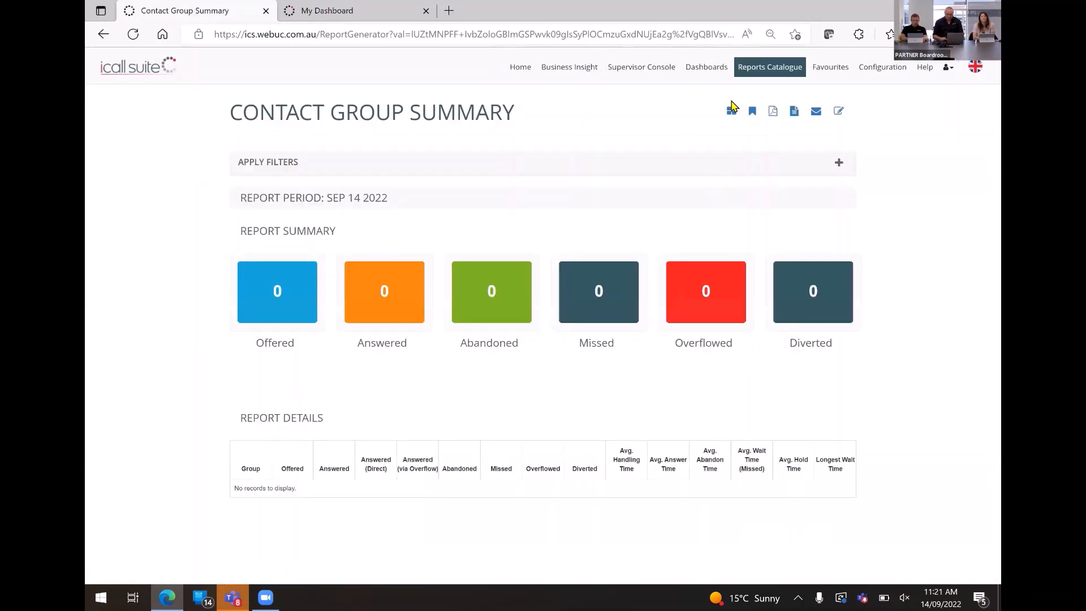
# Create a wallboard tile named "AA Group Summary" from the Contact Group Summary report.
pyautogui.click(731, 111)
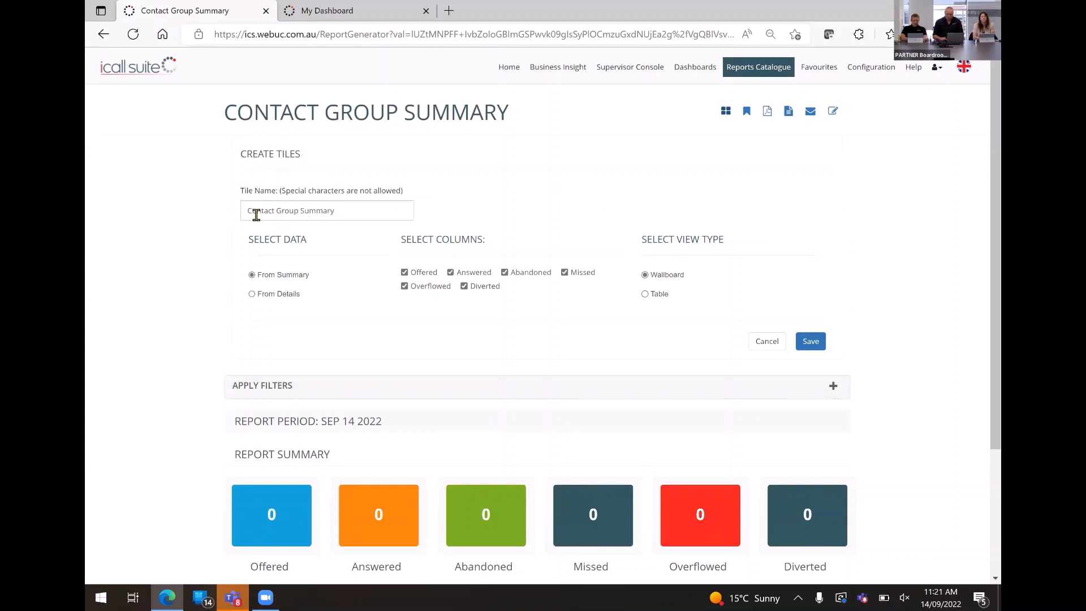
pyautogui.click(247, 211)
pyautogui.write('AA v')
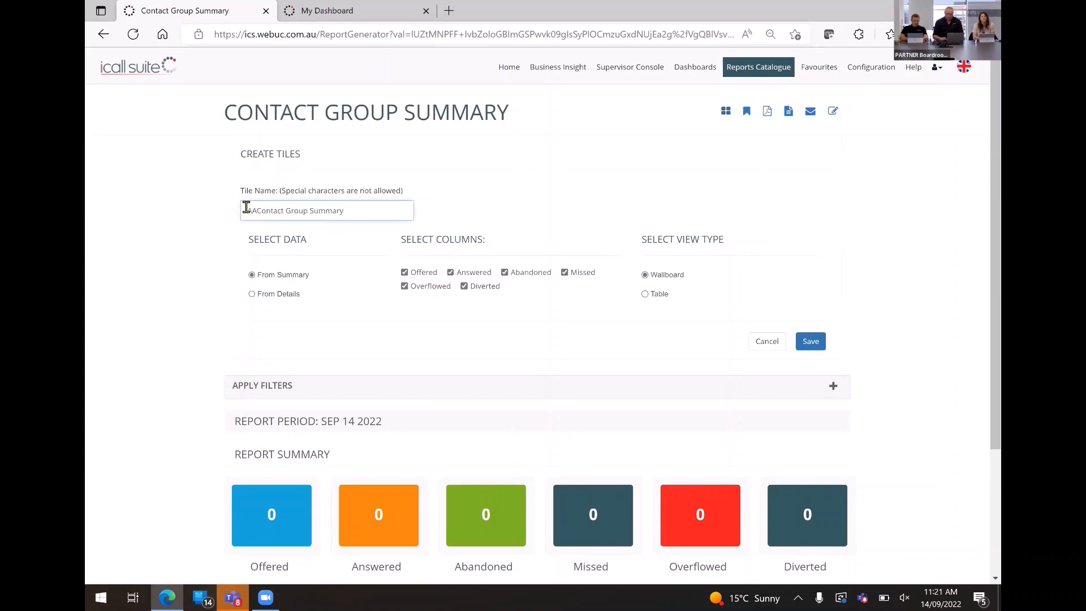
pyautogui.press('BackSpace')
pyautogui.press('Delete')
pyautogui.press('Delete')
pyautogui.press('Delete')
pyautogui.press('Delete')
pyautogui.press('Delete')
pyautogui.press('Delete')
pyautogui.press('Delete')
pyautogui.press('Delete')
pyautogui.press('Return')
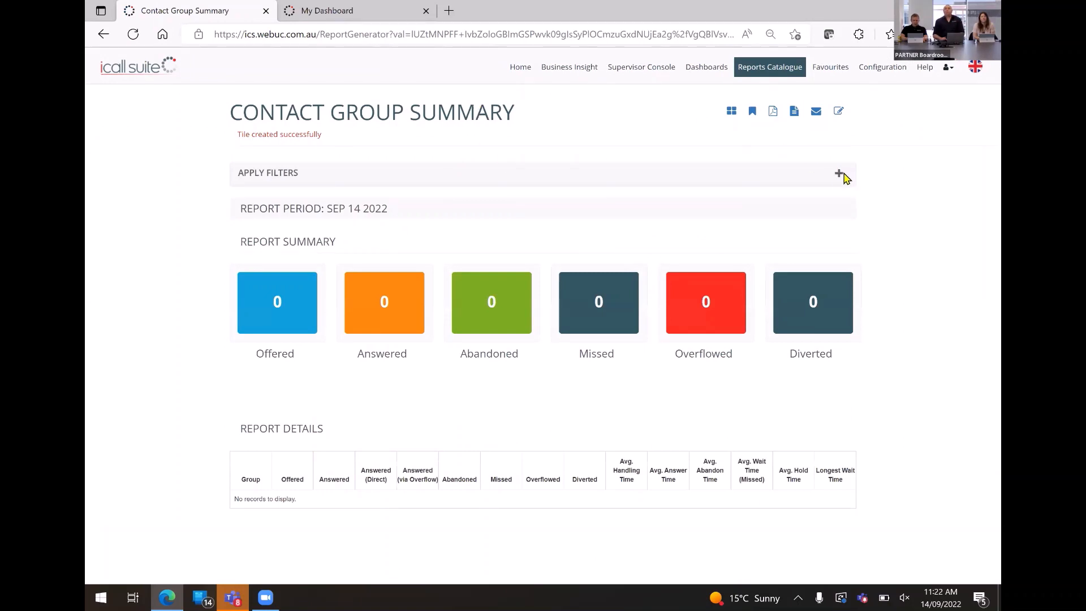
# Change the call centre filter from Auto Attendant Survey IVR to Call Center Sales Queue AU and apply it.
pyautogui.click(841, 177)
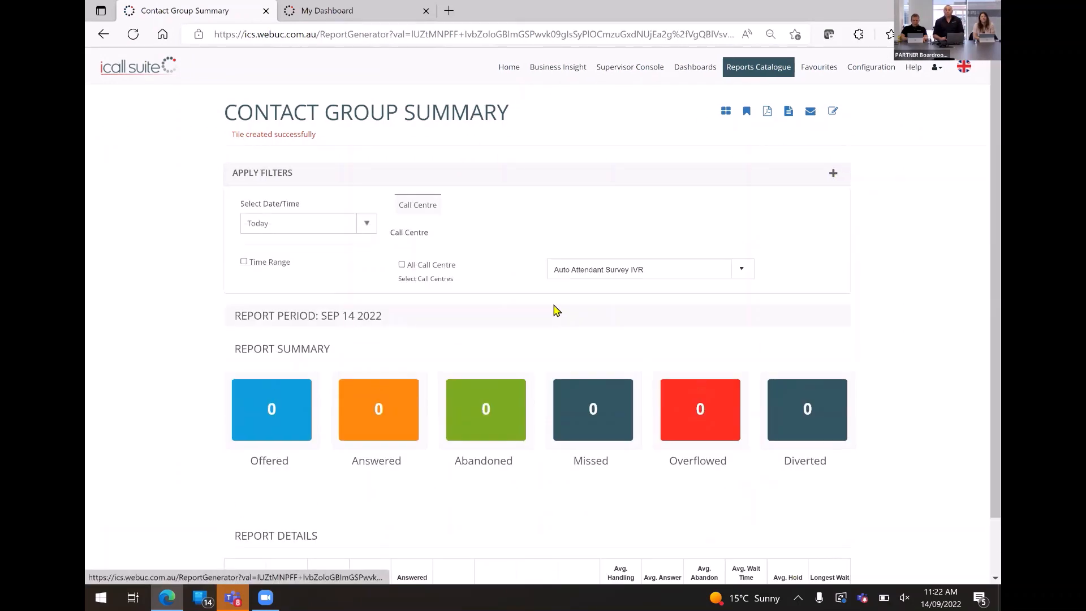
pyautogui.click(743, 269)
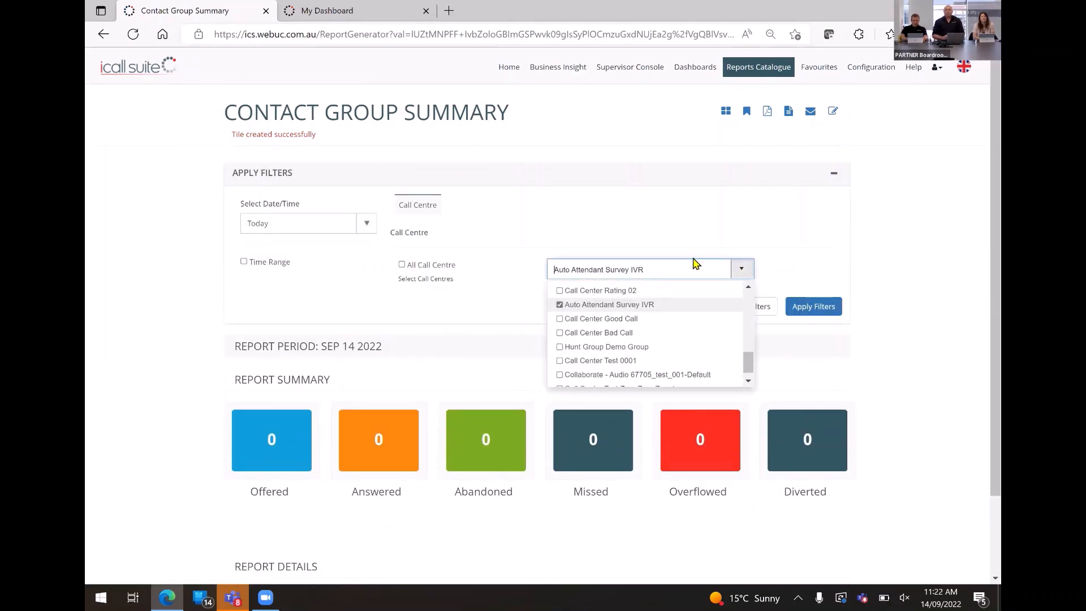
pyautogui.click(560, 305)
pyautogui.click(630, 269)
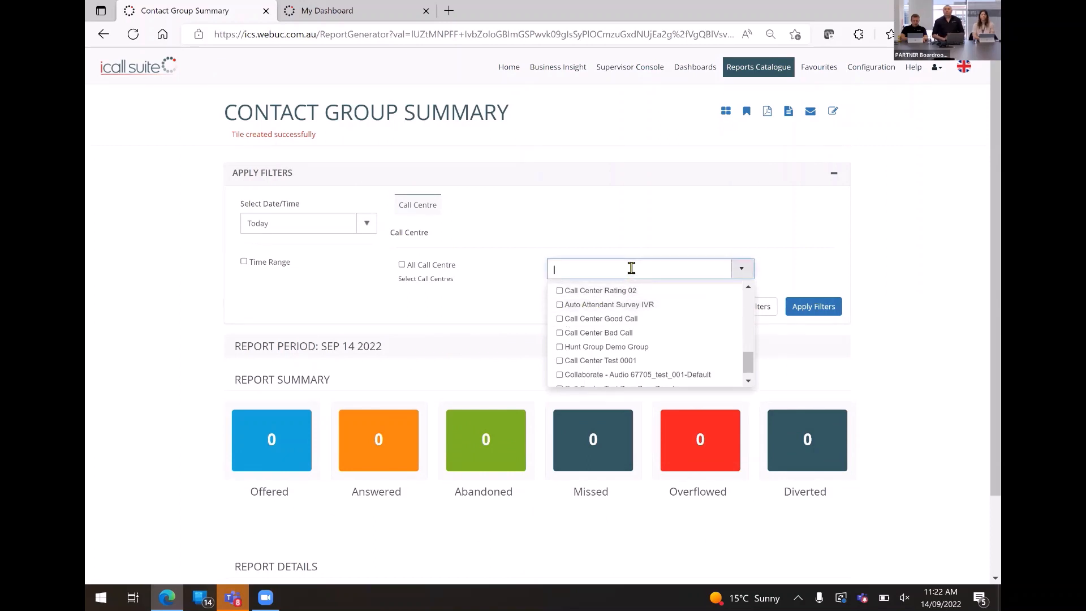
pyautogui.write('sales')
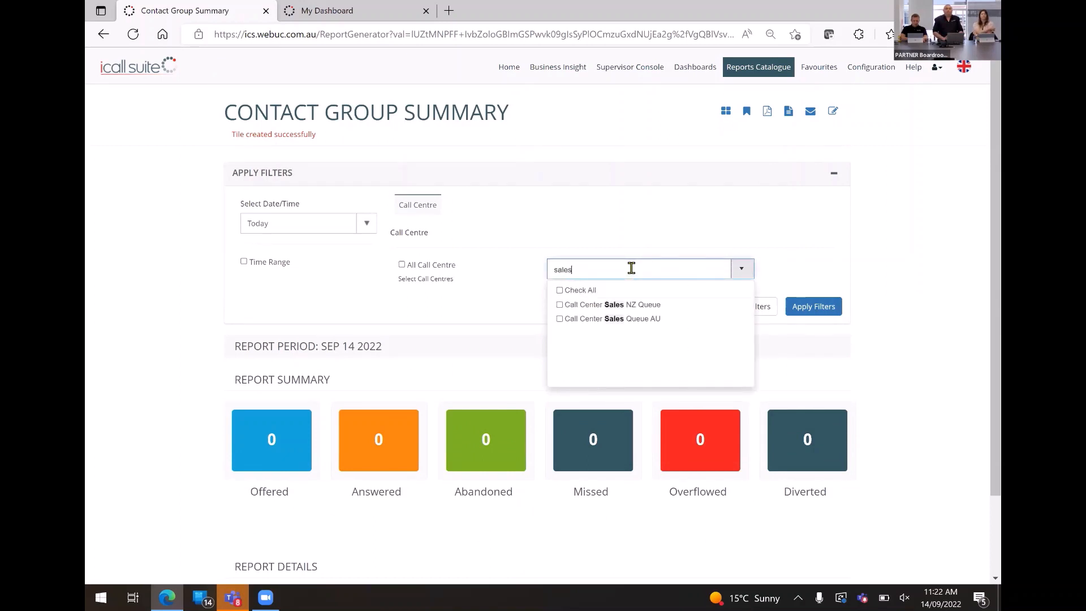
pyautogui.click(560, 319)
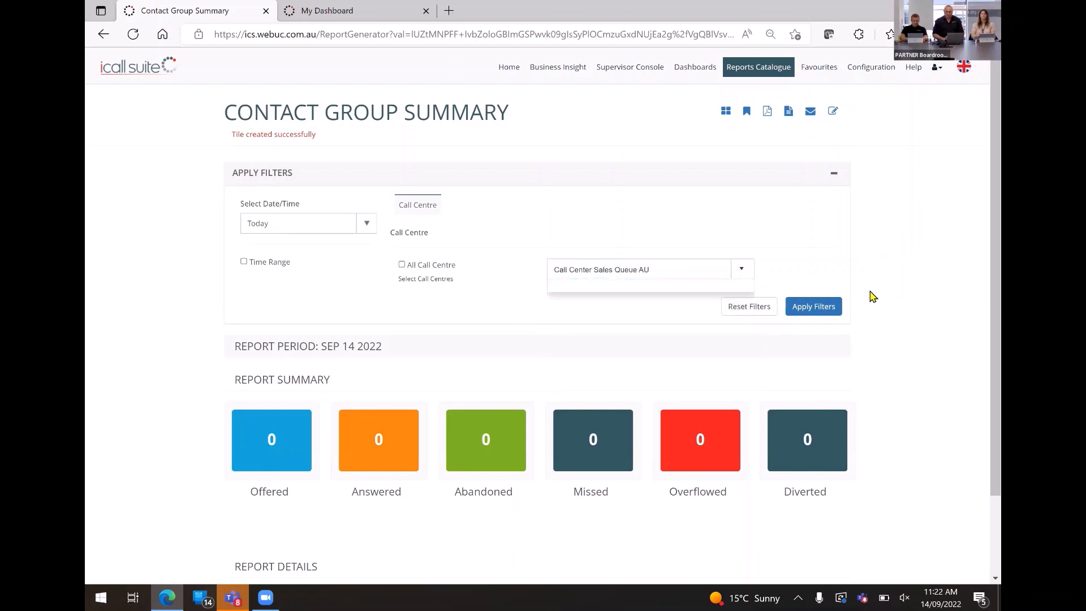
pyautogui.click(832, 311)
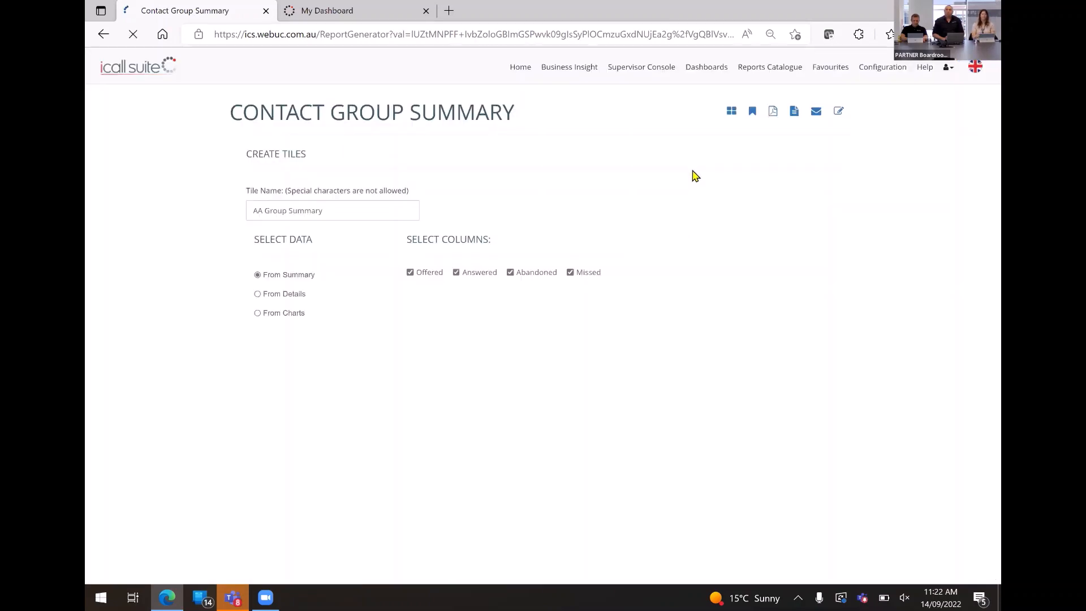
# Create a wallboard tile named "Sales Group Summary" from the report filtered to the sales queue.
pyautogui.click(726, 111)
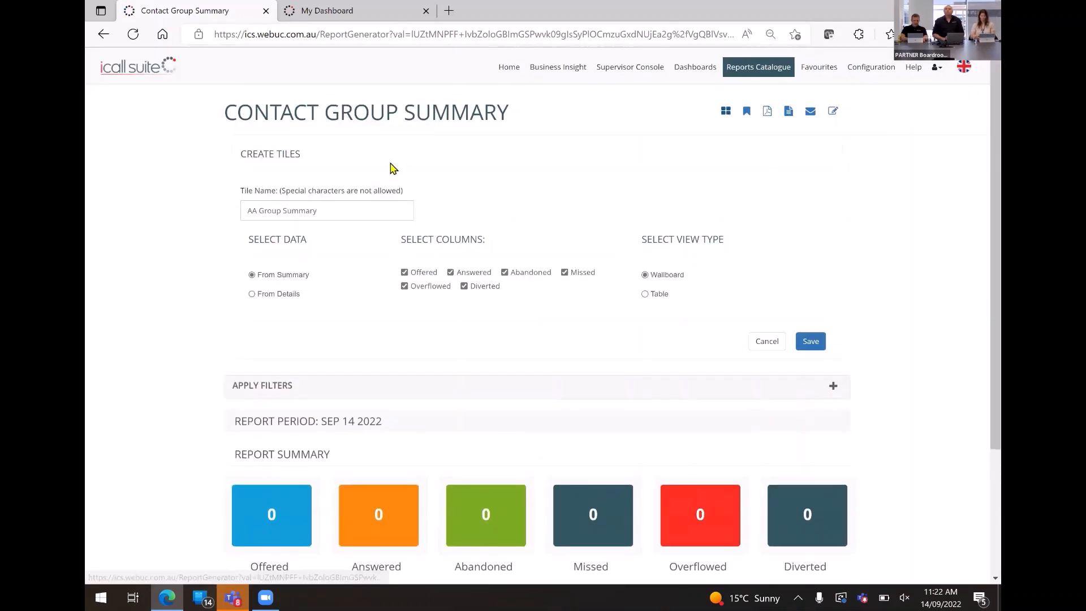
pyautogui.doubleClick(250, 210)
pyautogui.write('Sales')
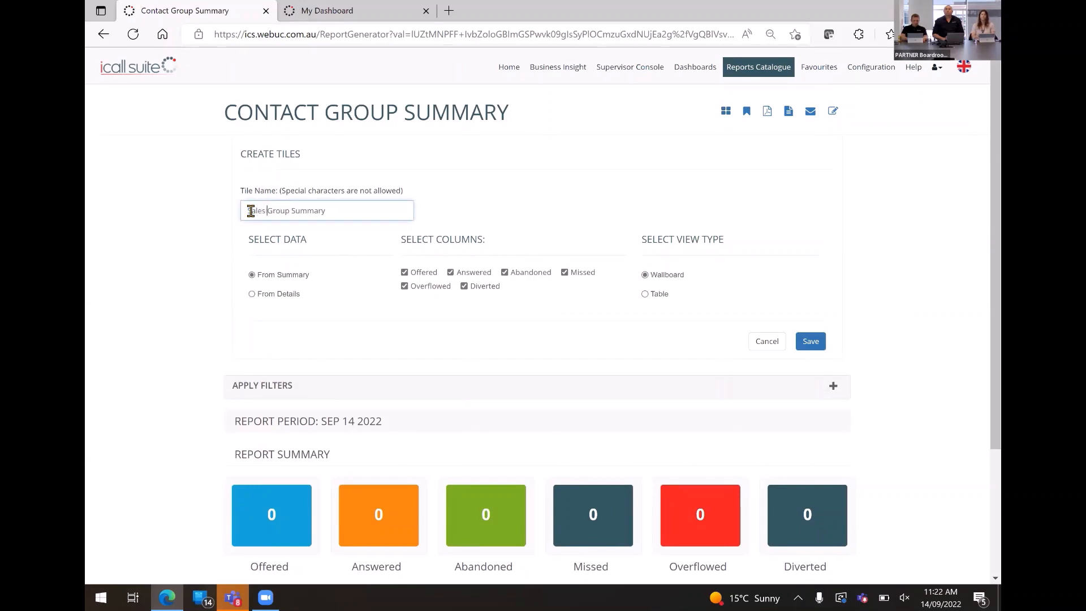
pyautogui.click(812, 341)
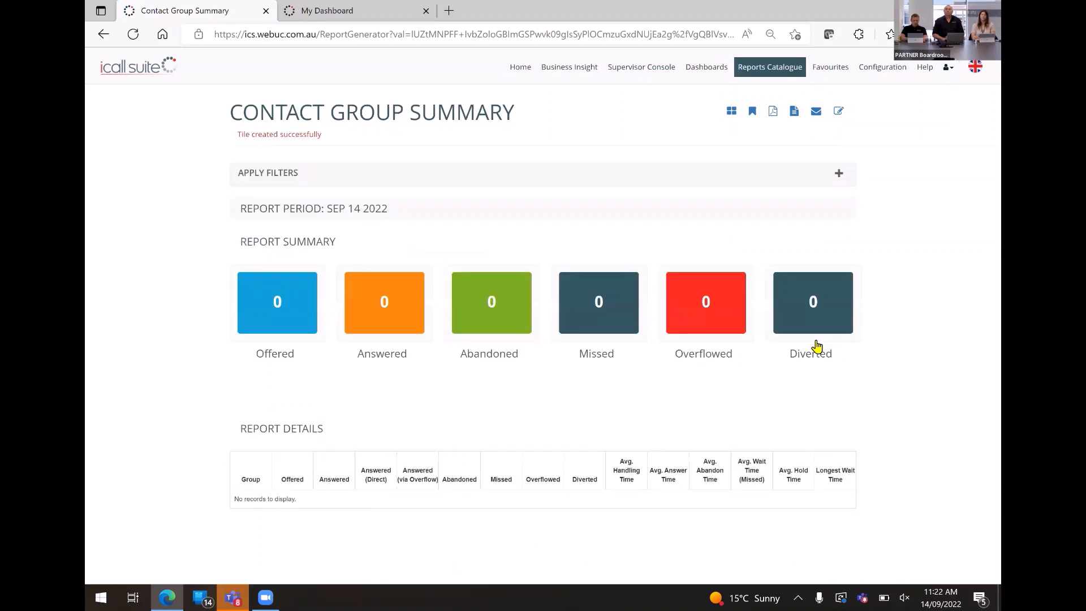
# Open the Missed Calls report from the Incoming Performance reports in the Reports Catalogue.
pyautogui.click(771, 78)
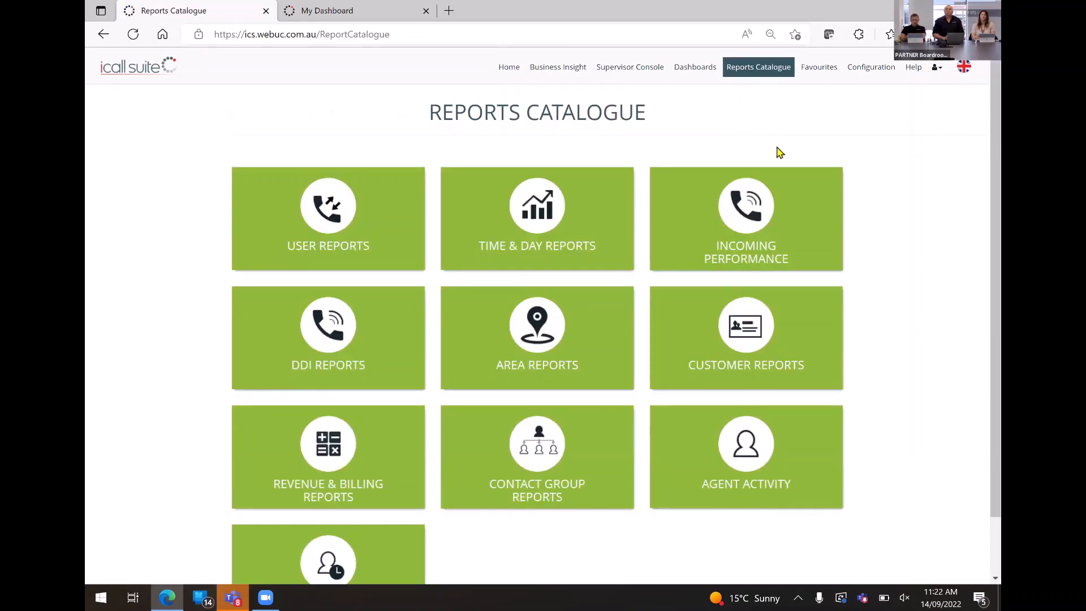
pyautogui.click(745, 206)
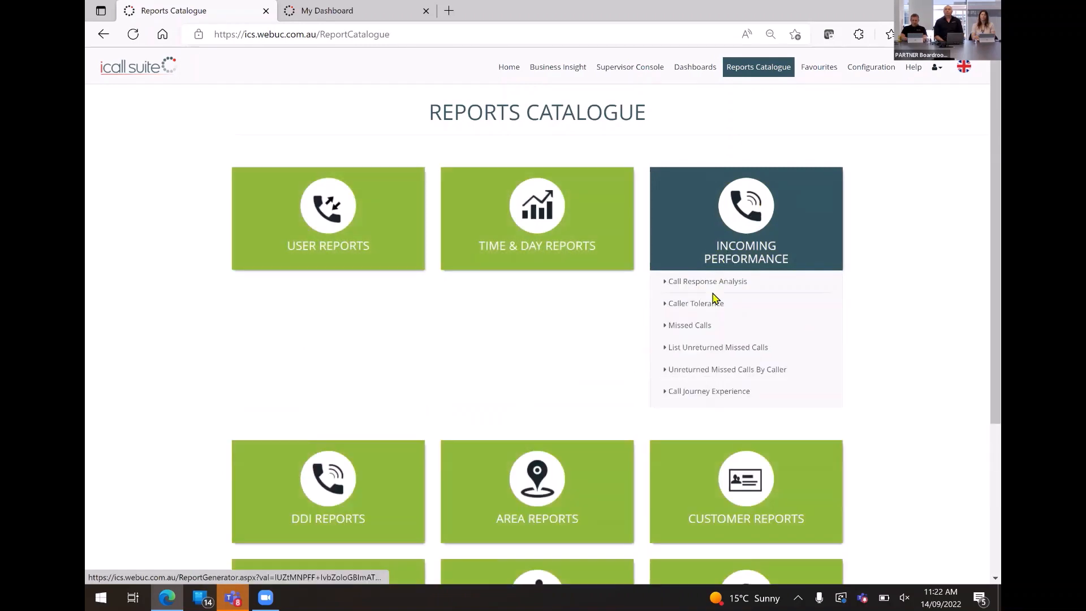
pyautogui.click(685, 326)
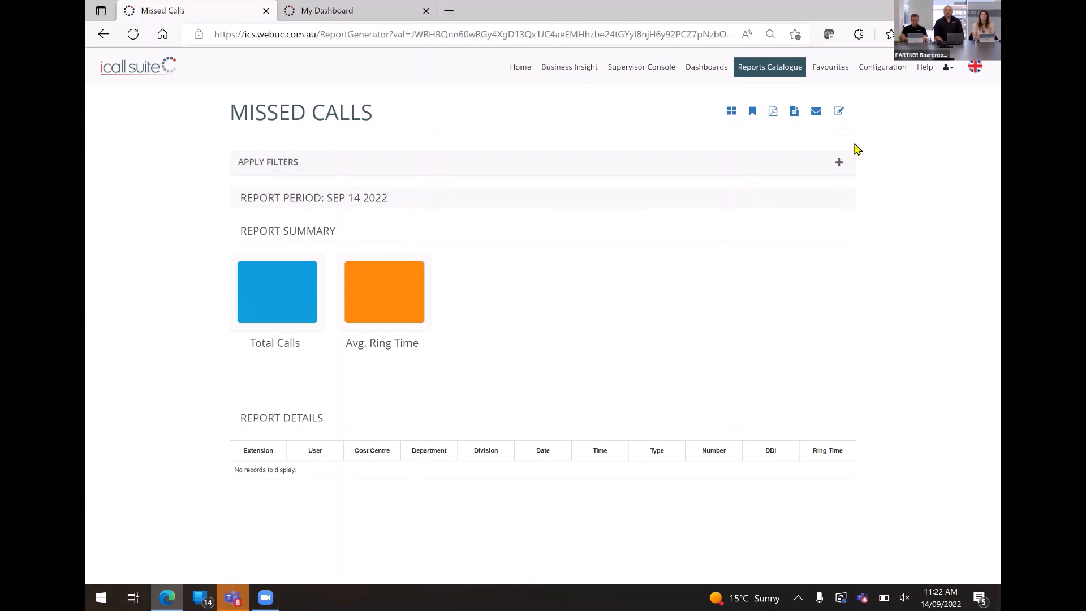
# Filter the Missed Calls report to incoming unanswered calls with a minimum ring time of 00:00:12 and apply it.
pyautogui.click(838, 164)
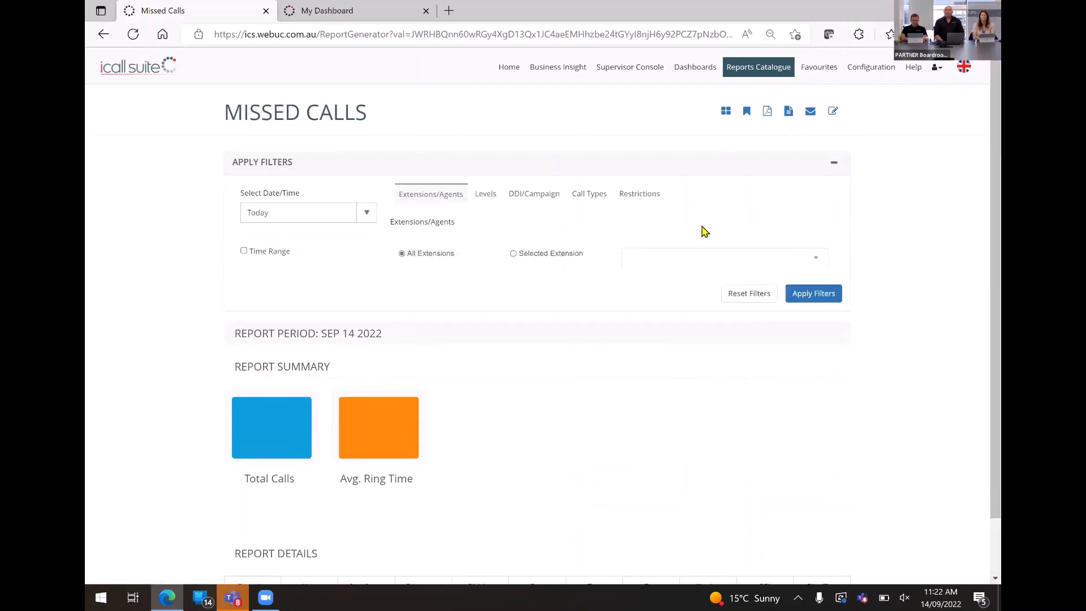
pyautogui.click(647, 203)
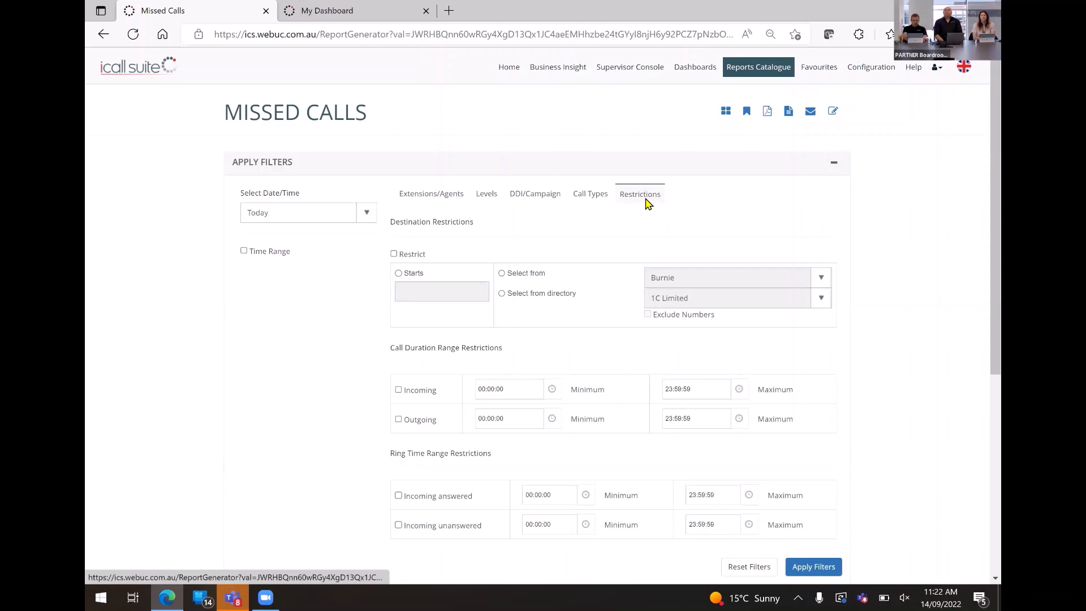
pyautogui.scroll(-2, 647, 204)
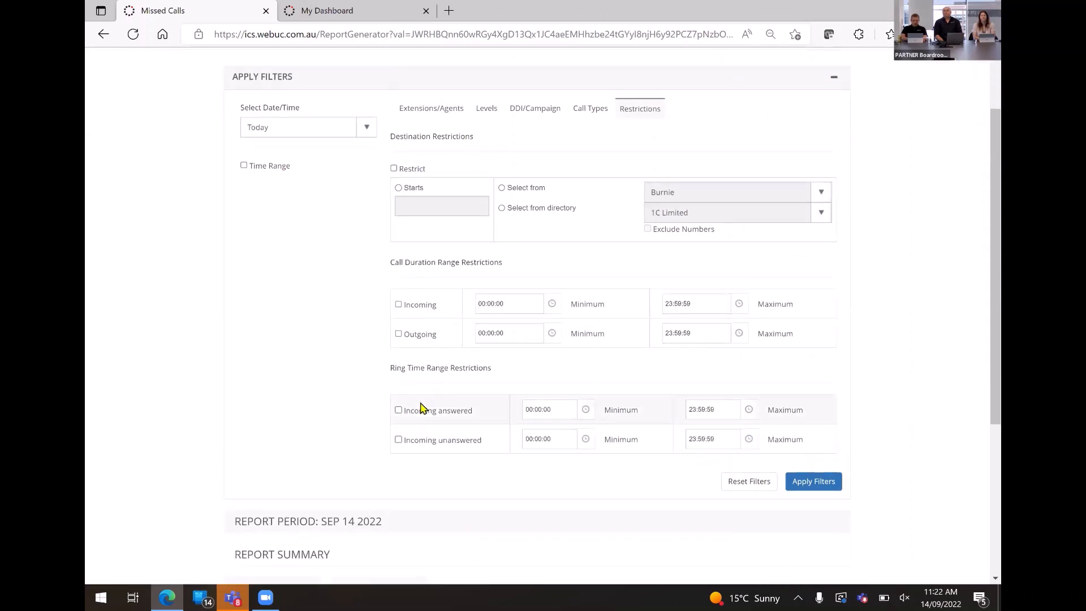
pyautogui.click(398, 440)
pyautogui.click(557, 432)
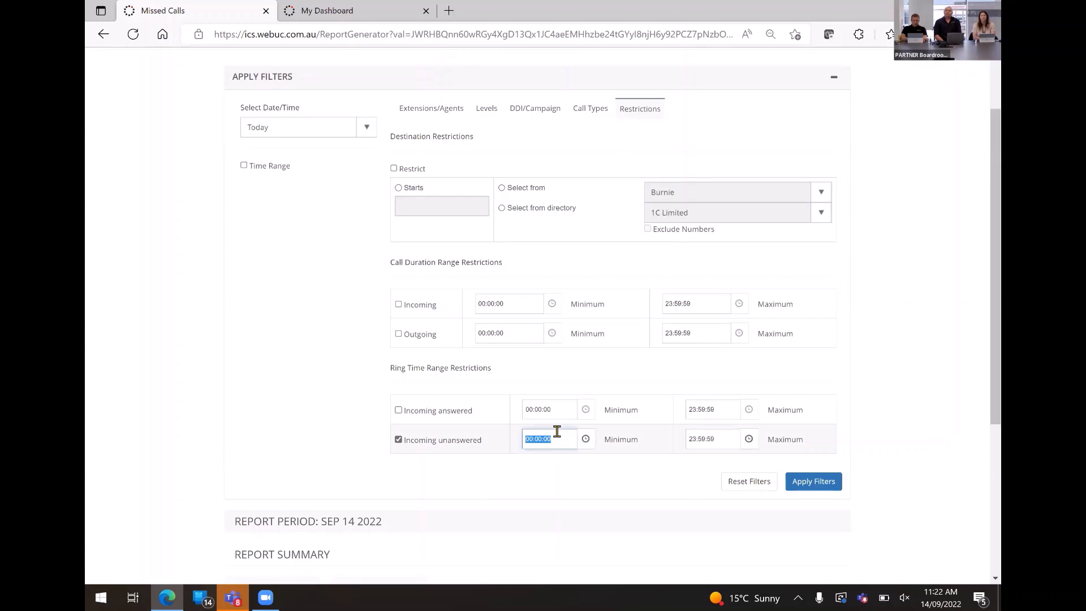
pyautogui.click(557, 432)
pyautogui.scroll(-2, 634, 450)
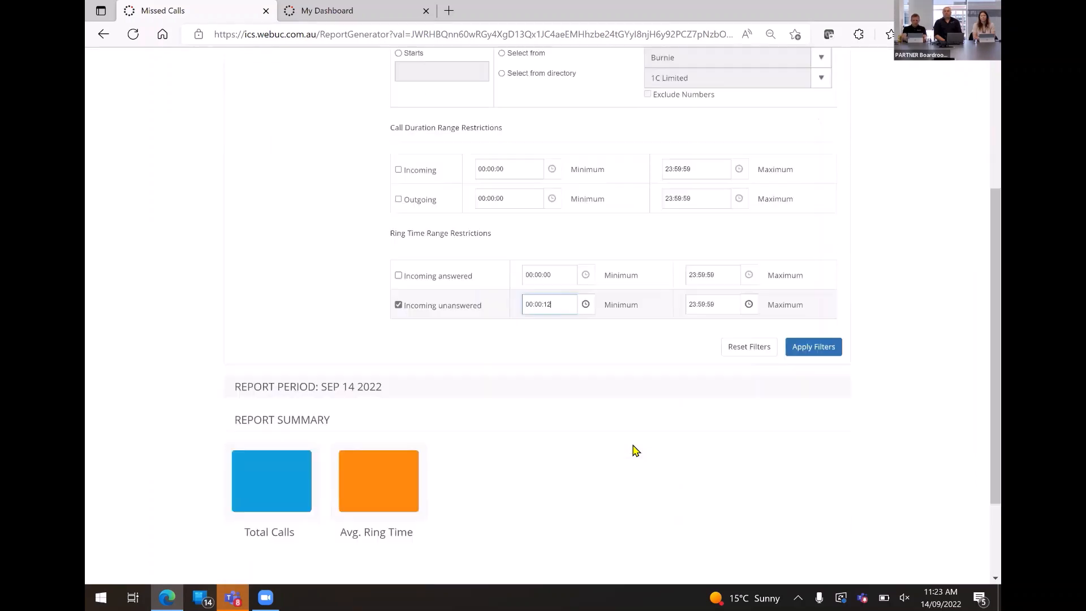
pyautogui.press('Return')
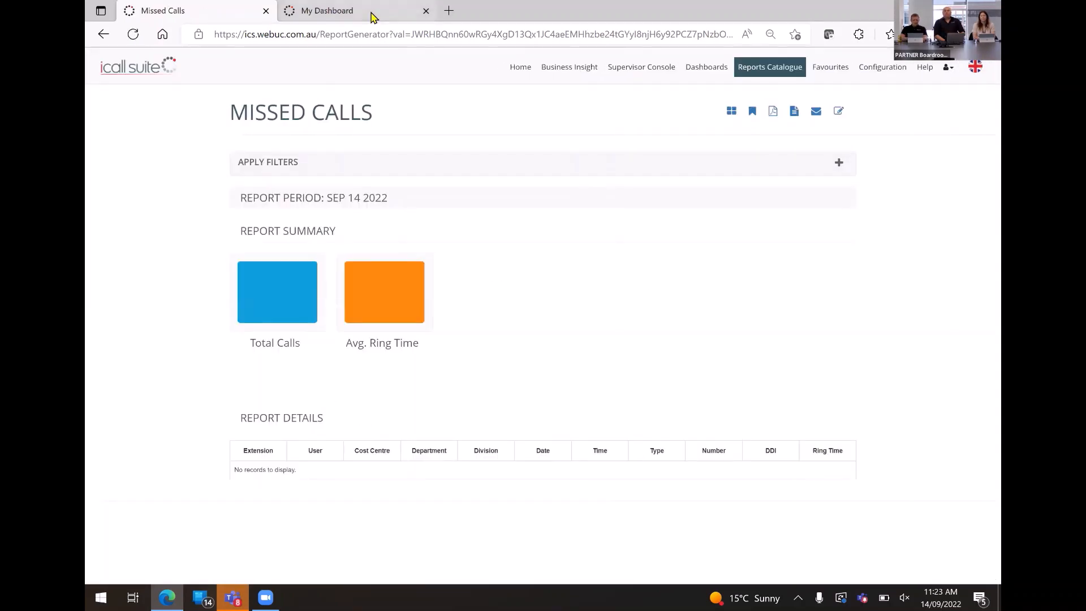
# Reload the tile list in My Dashboard and add the 1300 tile and AA Did tile to the dashboard.
pyautogui.click(373, 17)
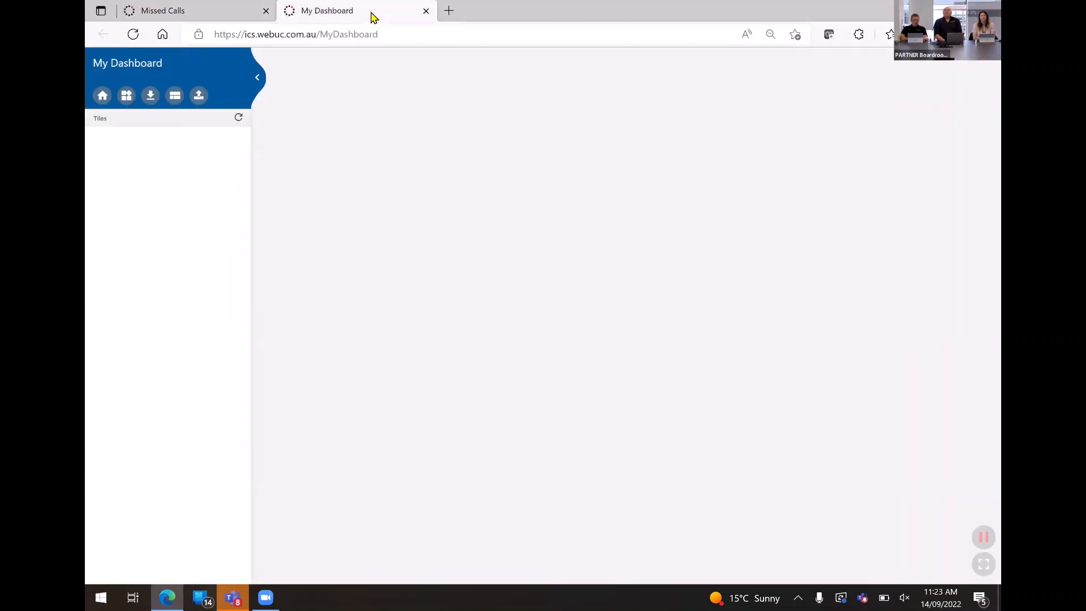
pyautogui.click(238, 119)
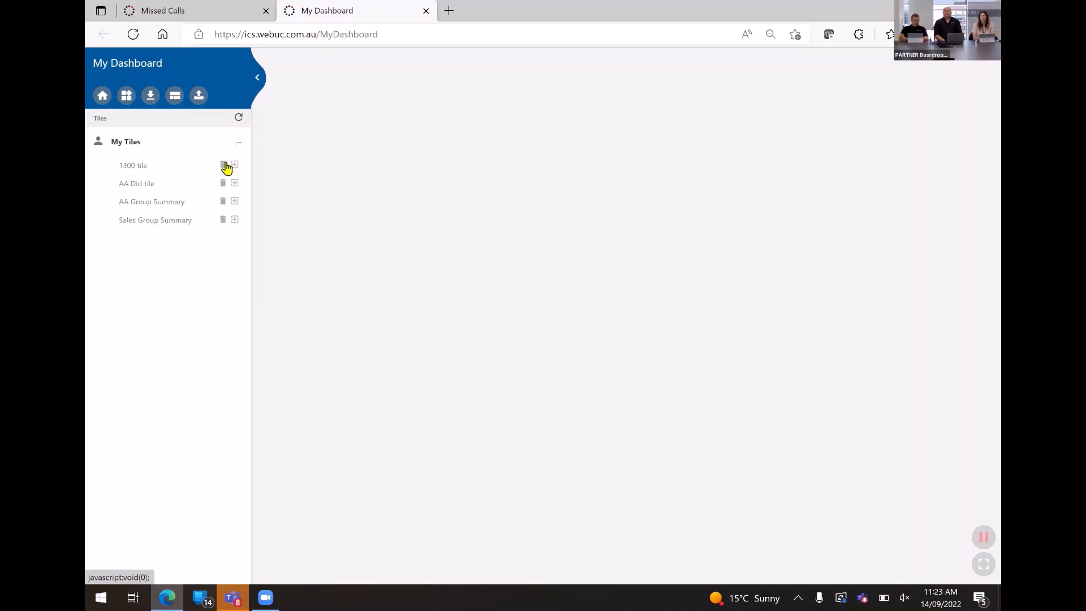
pyautogui.click(234, 167)
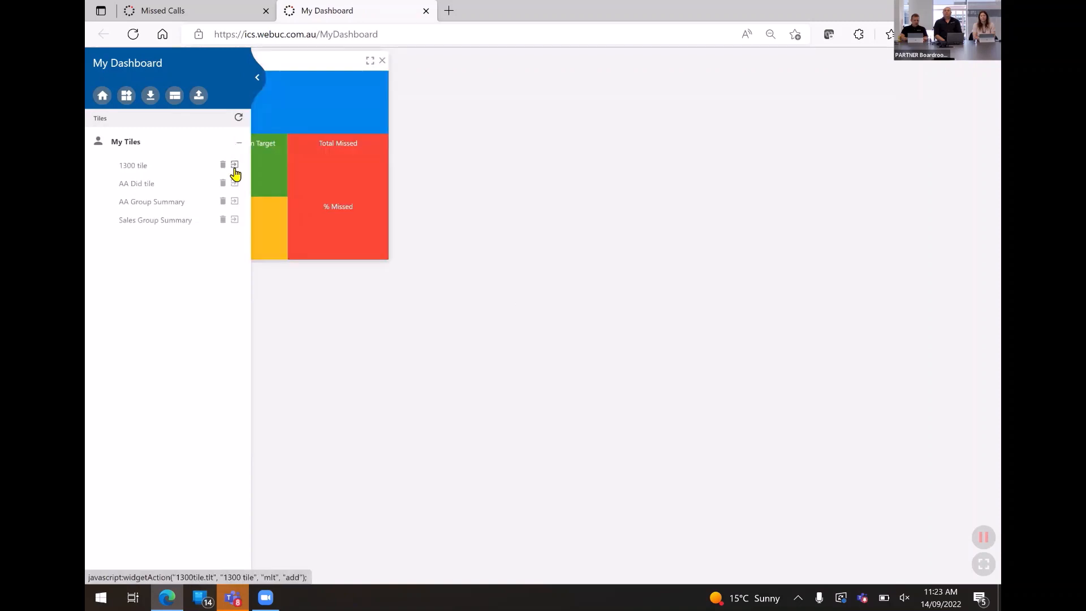
pyautogui.click(235, 184)
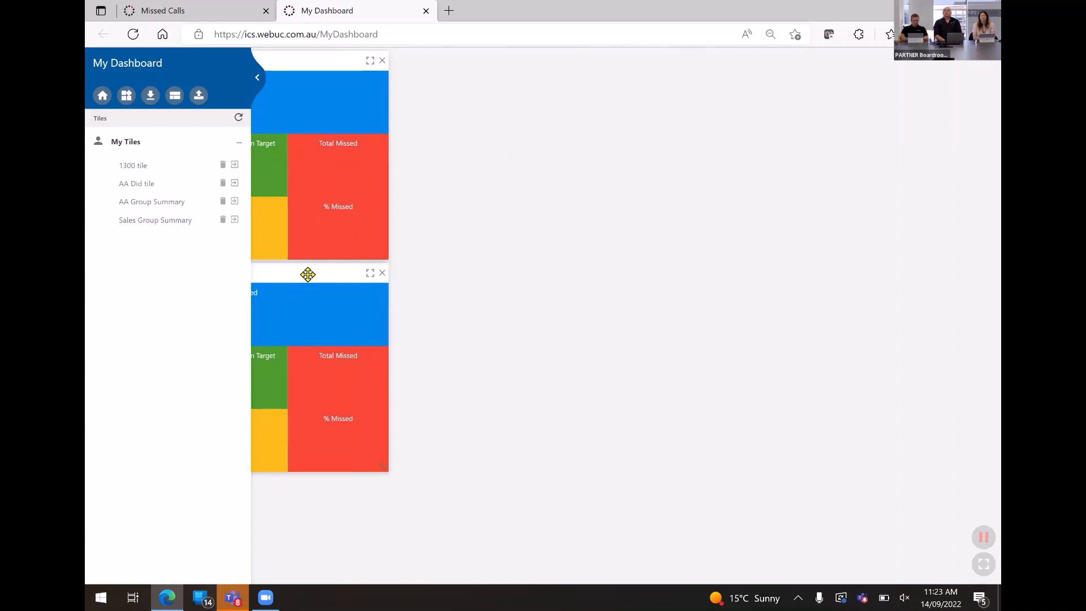
# Move the 1300 tile and AA Did tile side by side, clear of the tile list.
pyautogui.moveTo(307, 274); pyautogui.dragTo(328, 67)
pyautogui.moveTo(814, 15); pyautogui.dragTo(900, 74)
pyautogui.moveTo(521, 271); pyautogui.dragTo(424, 82)
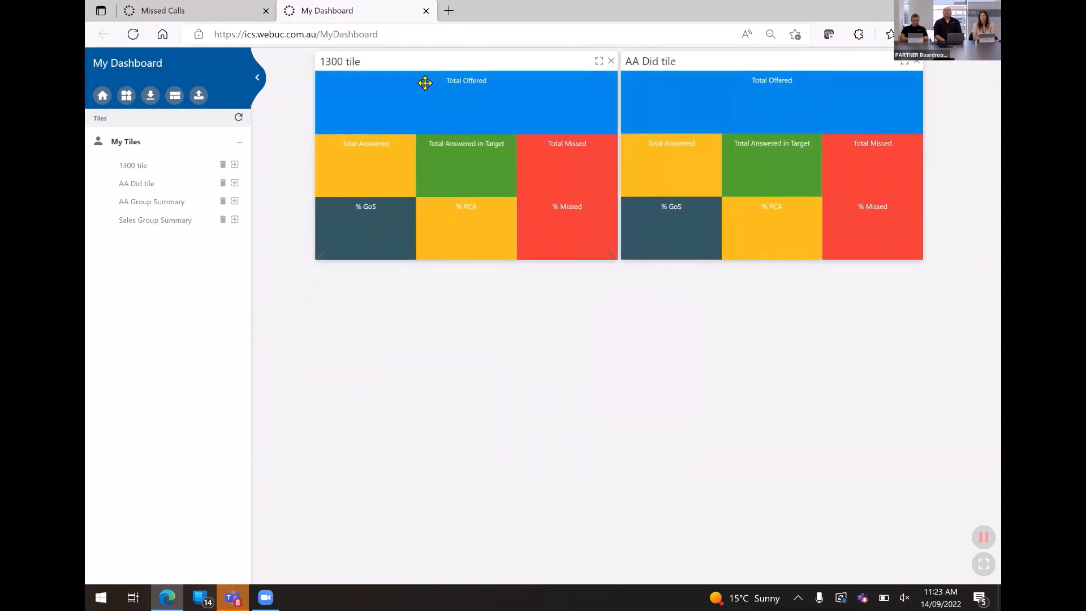
# Rearrange the dashboard tiles automatically, add the AA Group Summary tile and collapse the tile list.
pyautogui.click(175, 96)
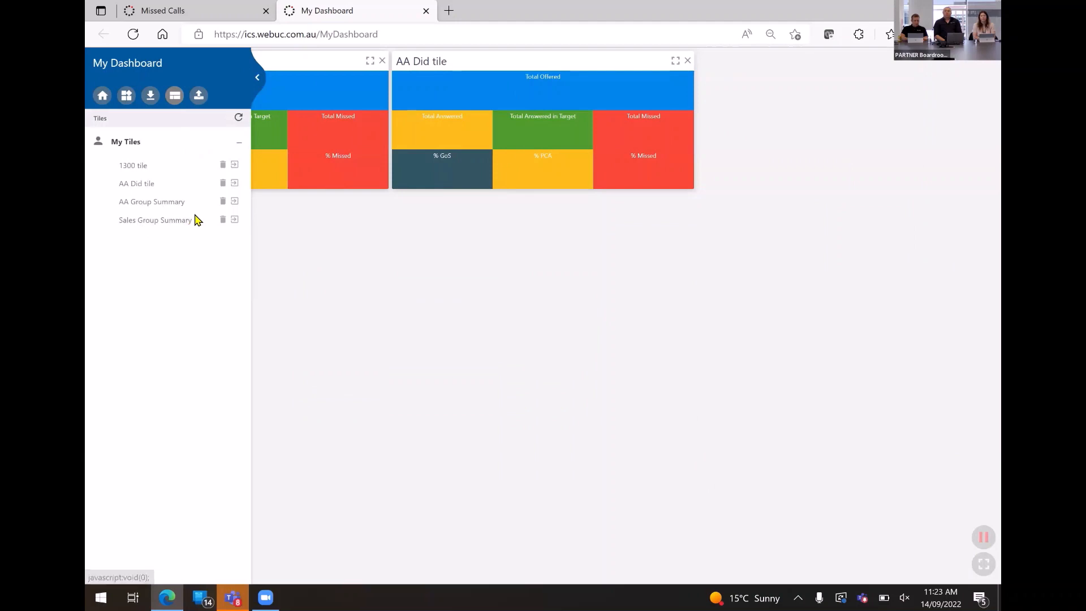
pyautogui.click(235, 202)
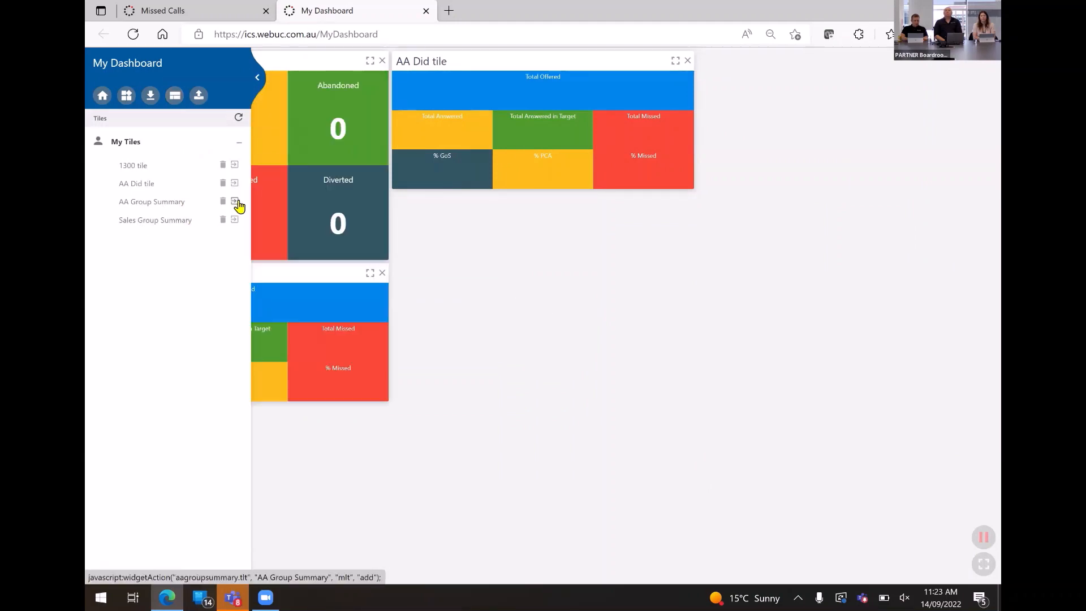
pyautogui.click(258, 82)
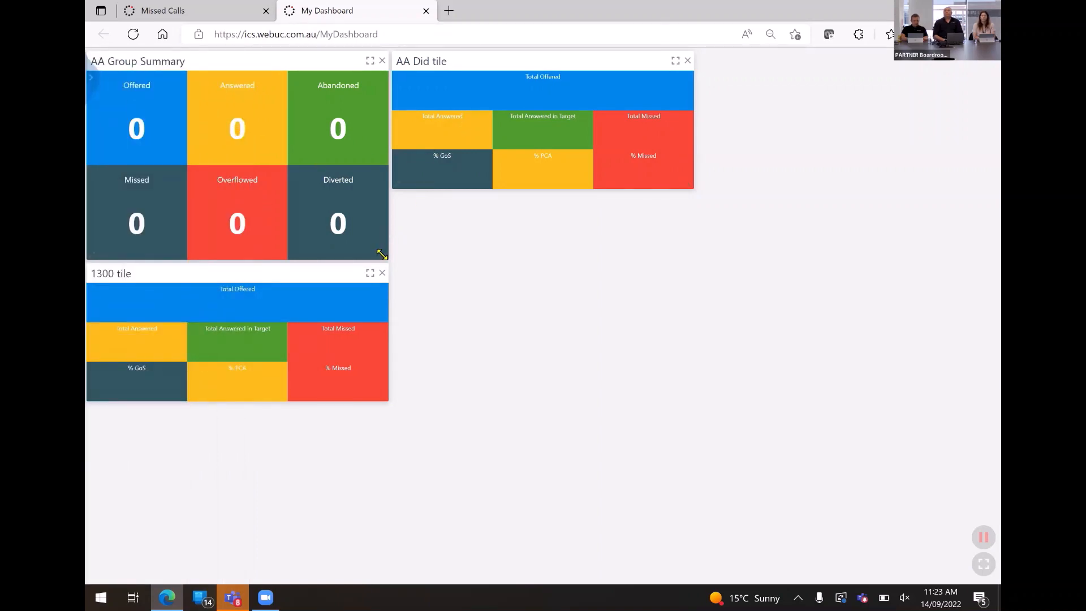
# Resize the AA Group Summary, AA Did and 1300 tiles to a matching narrower size and line them up in one row.
pyautogui.moveTo(382, 252); pyautogui.dragTo(311, 223)
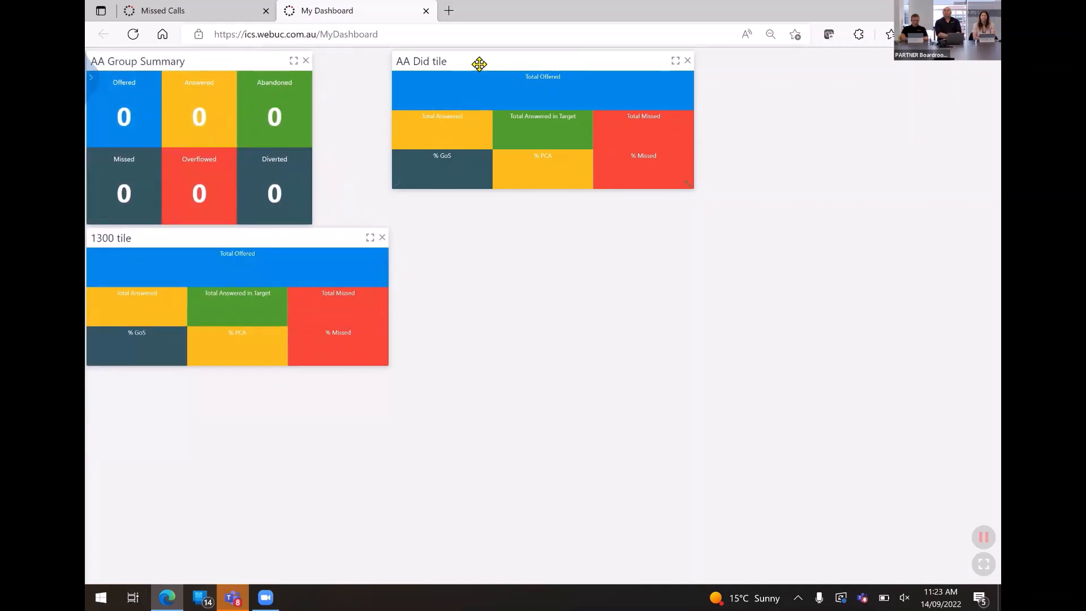
pyautogui.moveTo(479, 64); pyautogui.dragTo(400, 56)
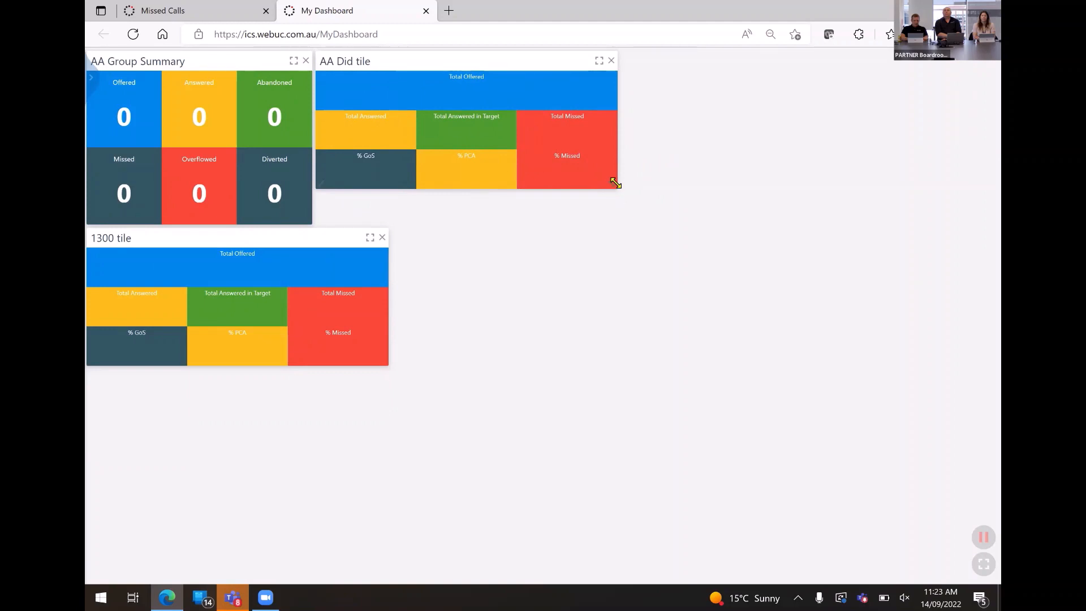
pyautogui.moveTo(615, 182); pyautogui.dragTo(541, 225)
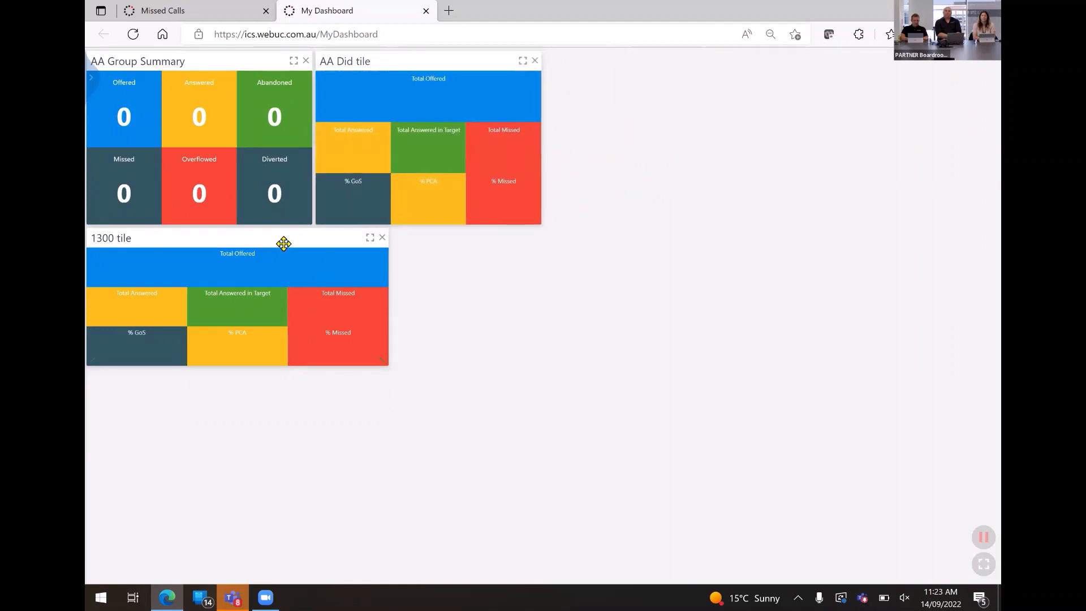
pyautogui.moveTo(283, 243); pyautogui.dragTo(738, 60)
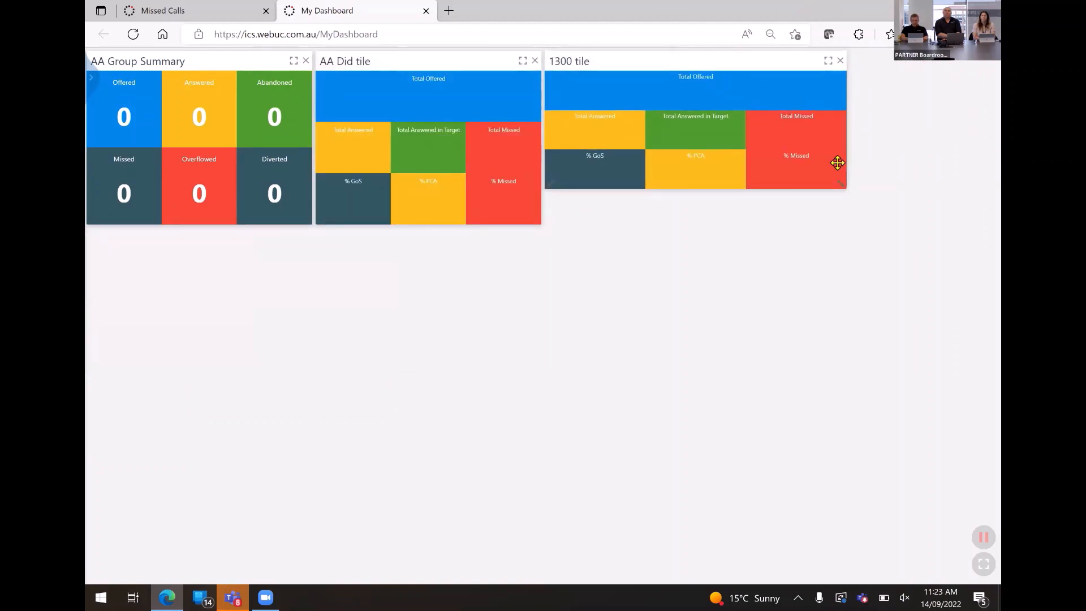
pyautogui.moveTo(843, 184); pyautogui.dragTo(771, 226)
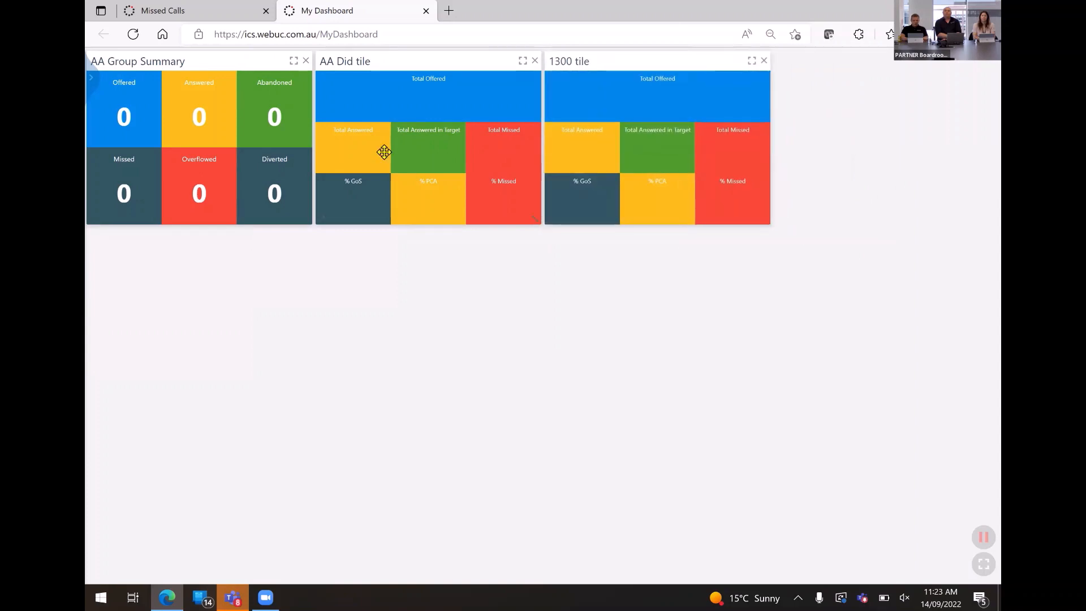
# Add the Sales Group Summary tile to the dashboard and place it beside the AA Group Summary tile.
pyautogui.click(90, 85)
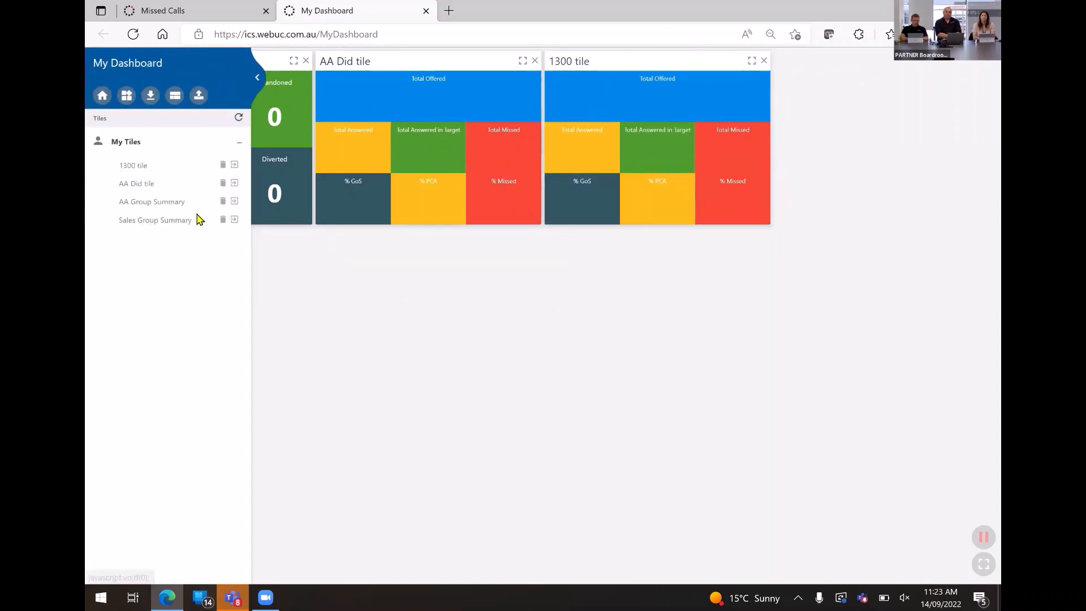
pyautogui.click(236, 222)
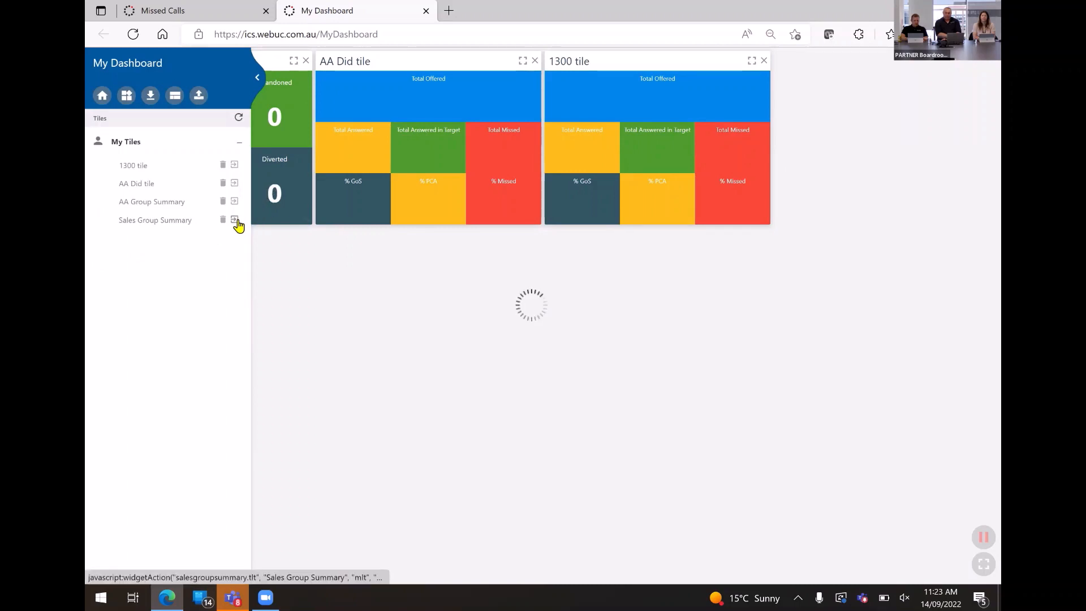
pyautogui.moveTo(313, 62); pyautogui.dragTo(540, 275)
# Create a table tile named "Missed Calls" from the Missed Calls report's details, keeping all columns.
pyautogui.click(206, 12)
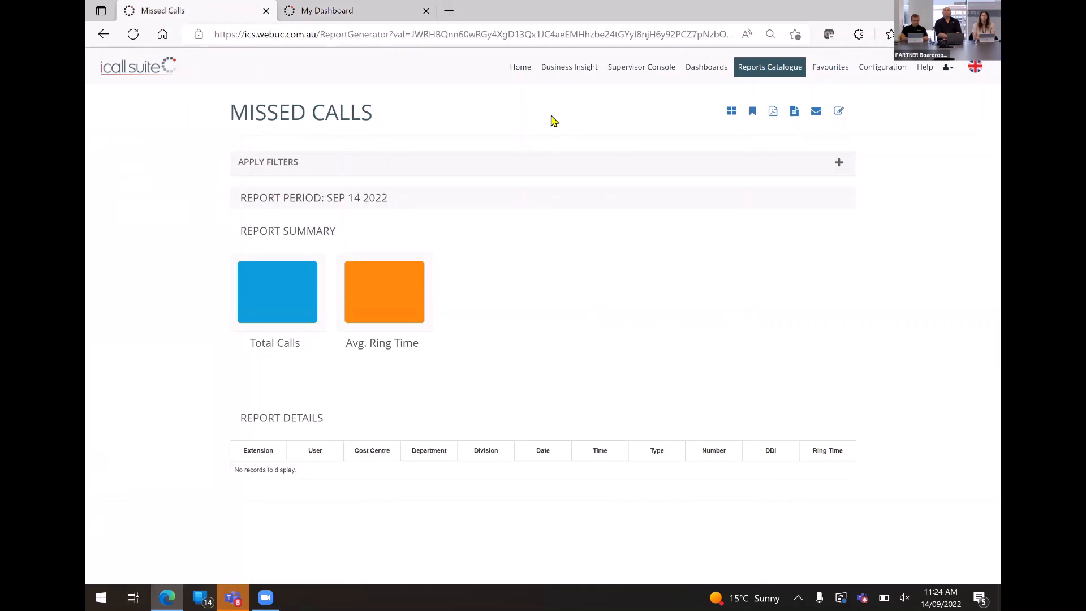
pyautogui.click(730, 111)
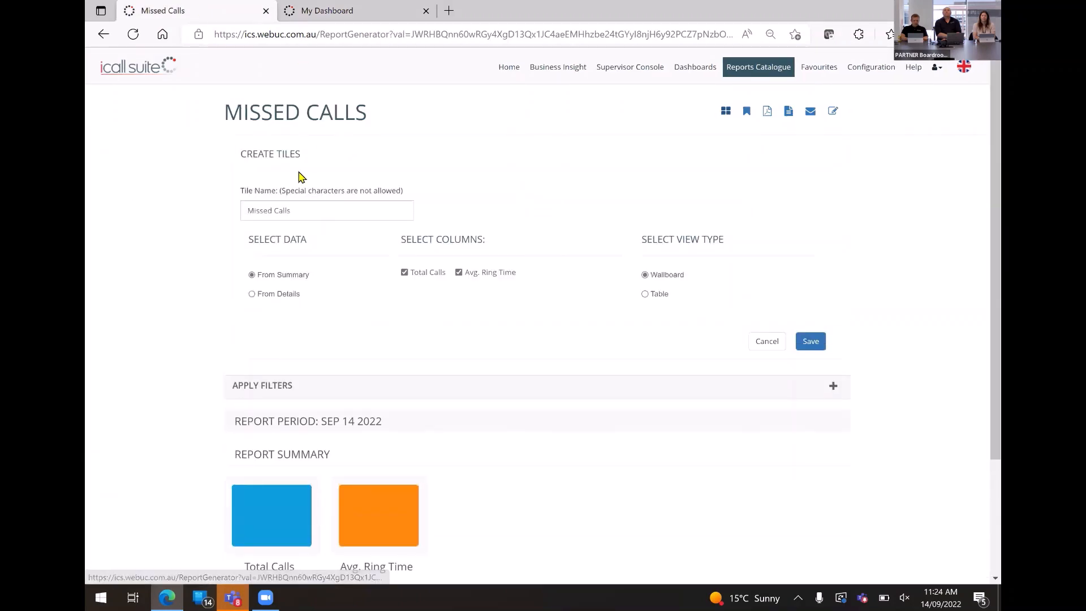
pyautogui.click(252, 295)
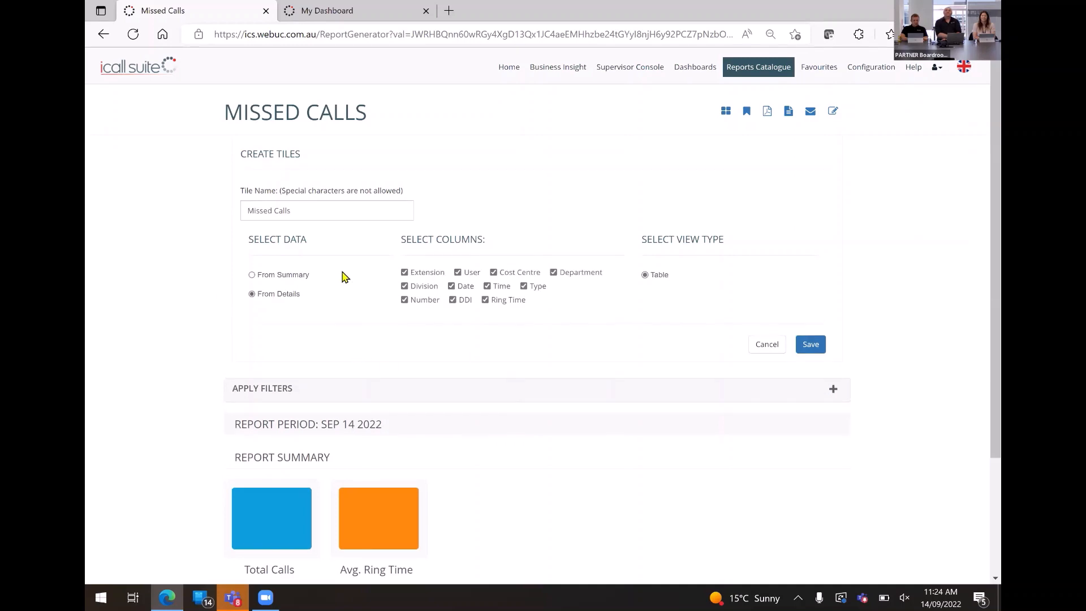
pyautogui.click(810, 345)
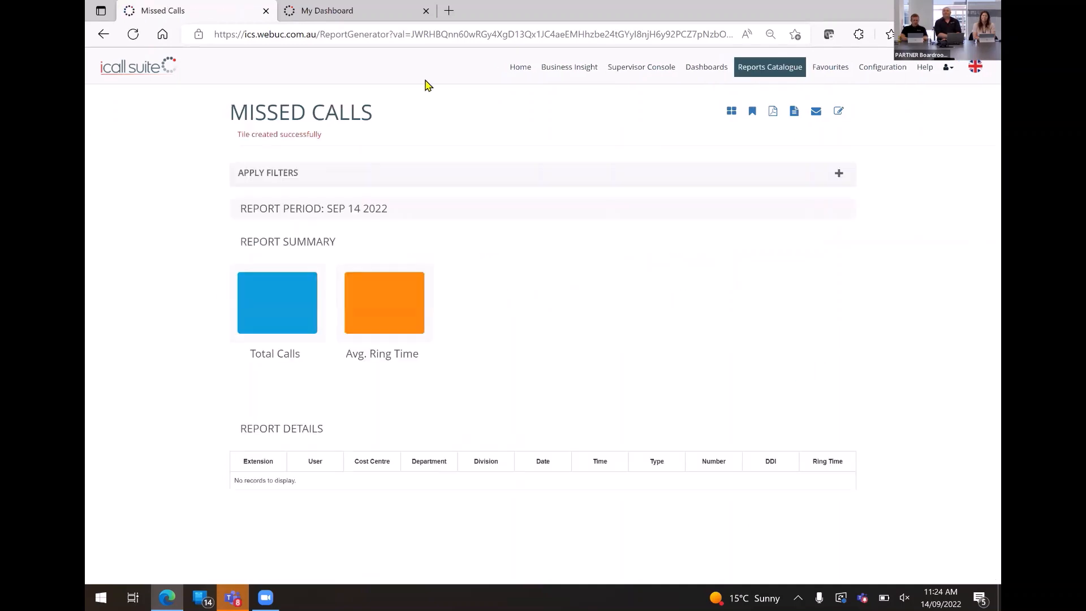
# Reload the tile list in My Dashboard, add the Missed Calls tile and collapse the list.
pyautogui.click(362, 14)
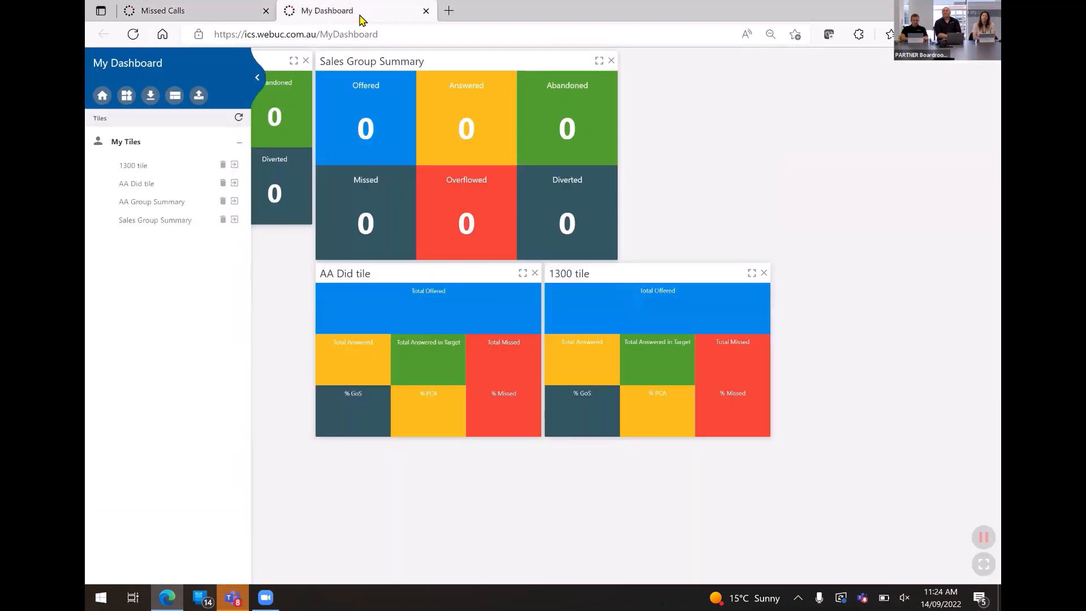
pyautogui.click(238, 118)
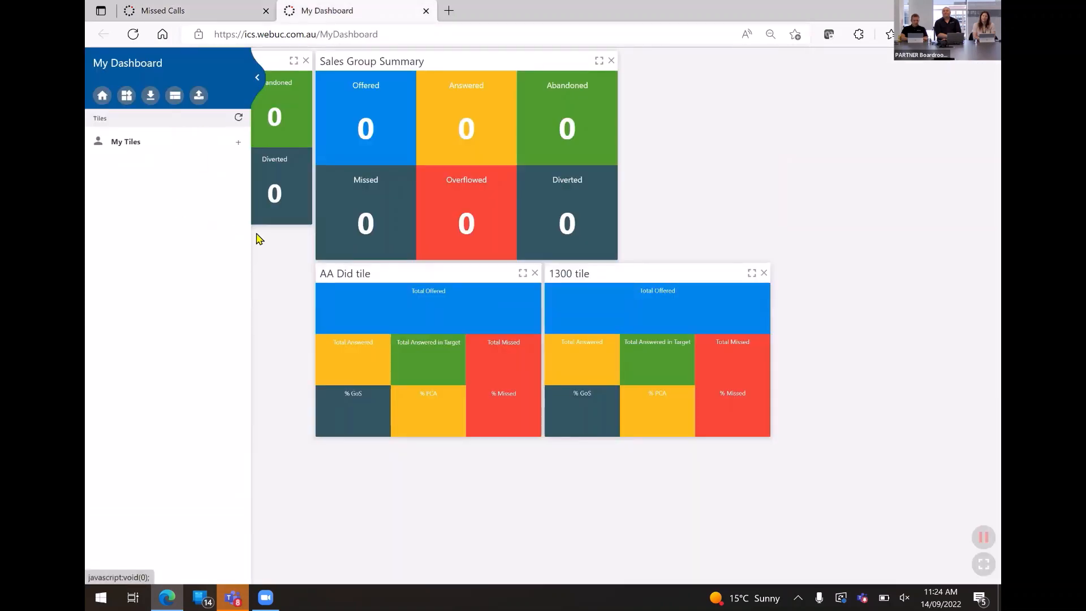
pyautogui.click(237, 143)
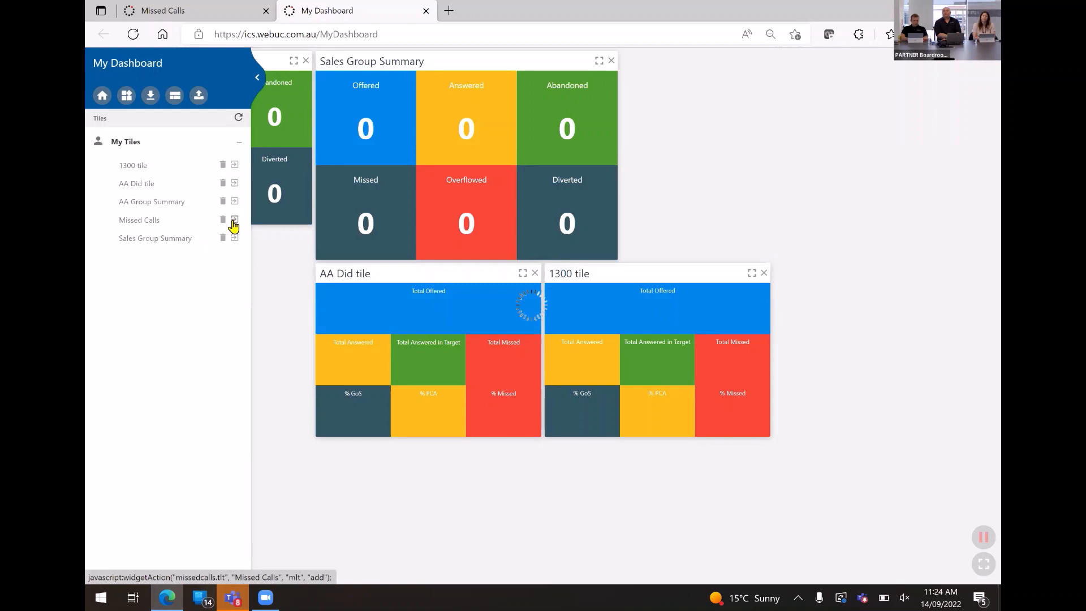
pyautogui.click(234, 219)
pyautogui.click(257, 80)
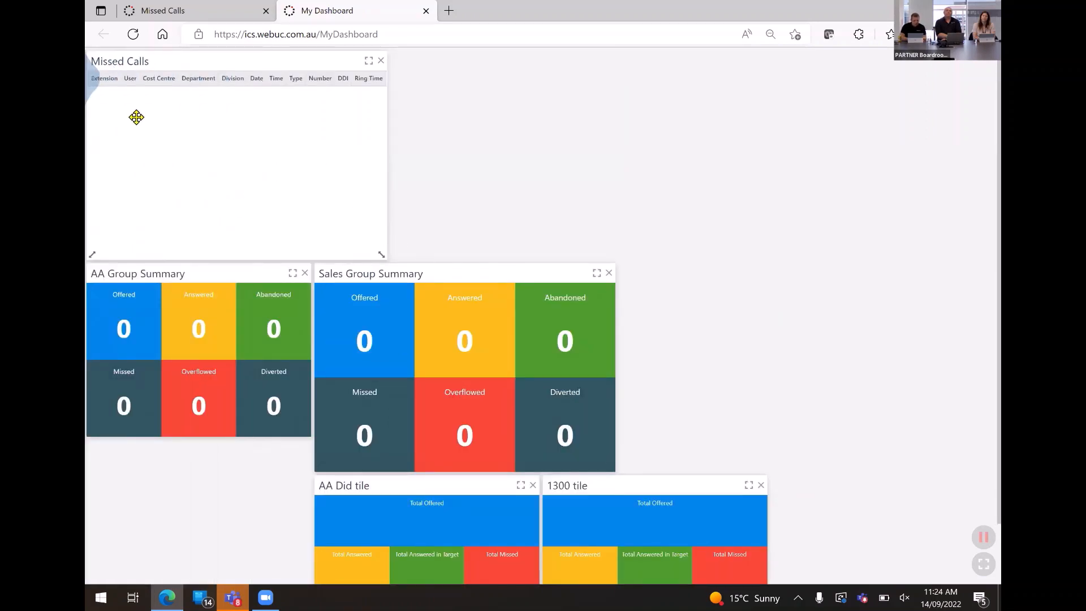
# Rearrange all dashboard tiles automatically and widen the Missed Calls tile to fill the rest of its row.
pyautogui.click(92, 85)
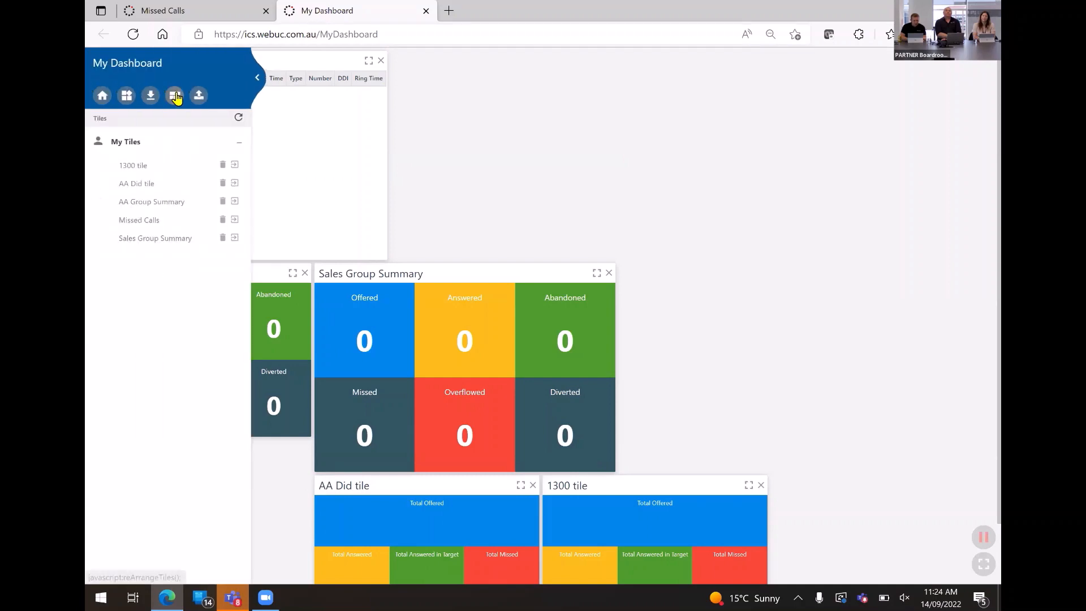
pyautogui.click(175, 95)
pyautogui.click(261, 75)
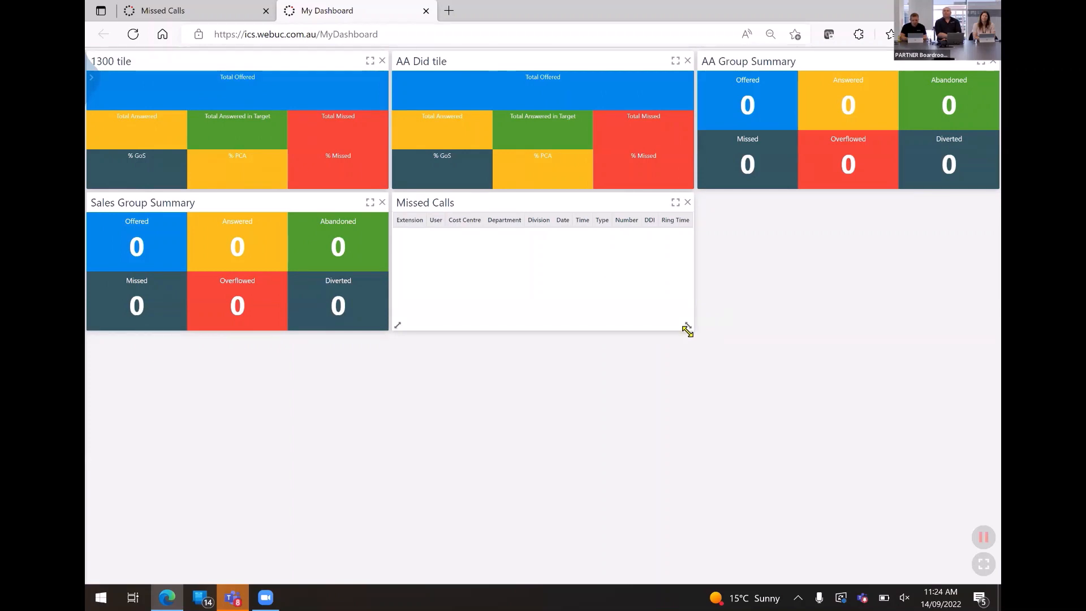
pyautogui.moveTo(687, 331); pyautogui.dragTo(982, 339)
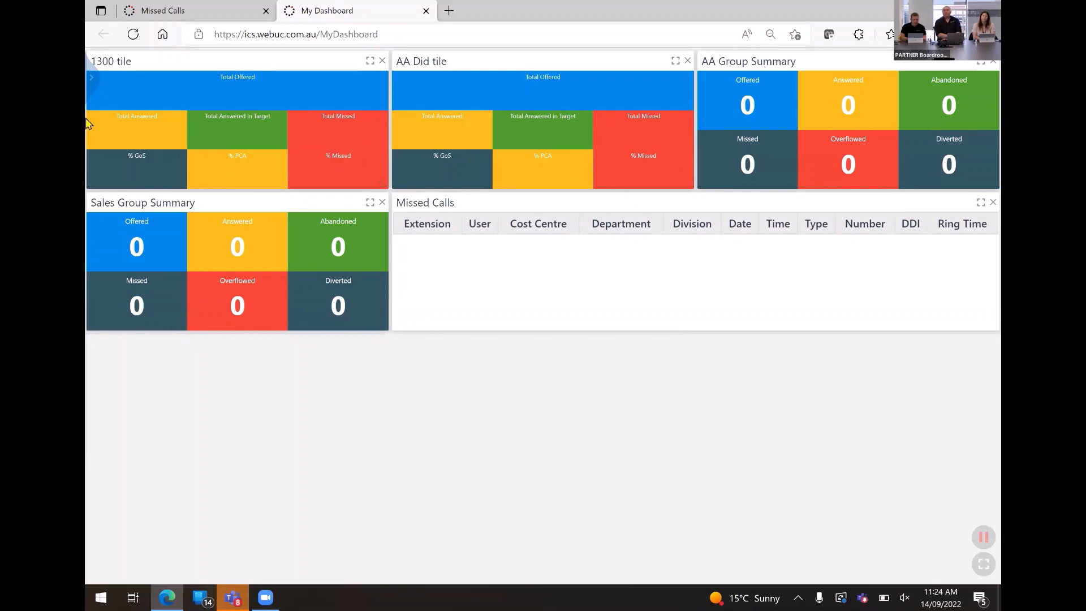
# Start a new Call Centre tile from the dashboard, using the Table view and the Agent Activity tile with all columns.
pyautogui.click(91, 79)
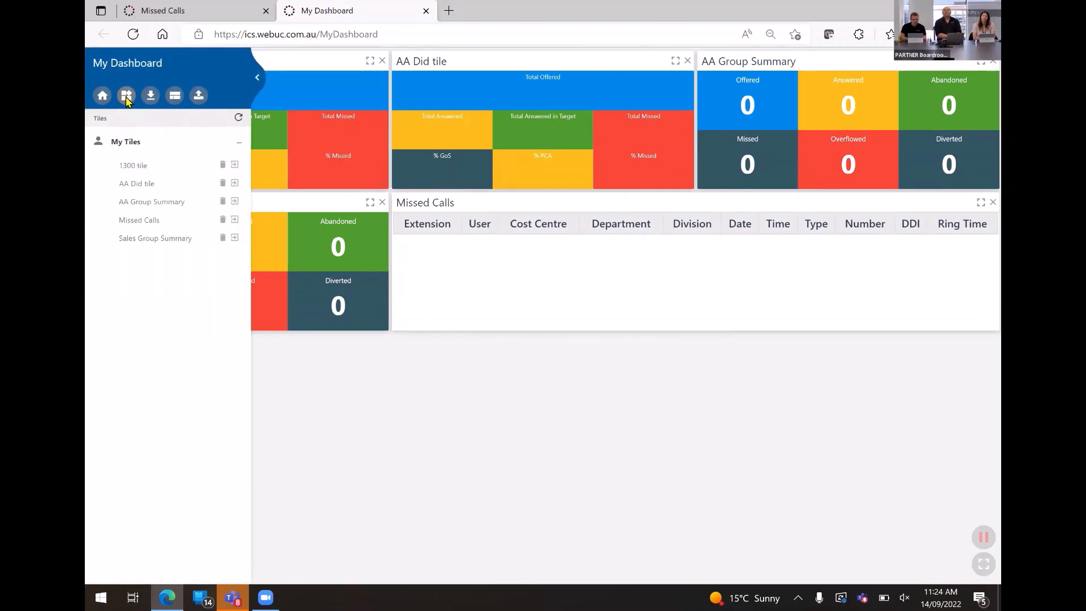
pyautogui.click(127, 97)
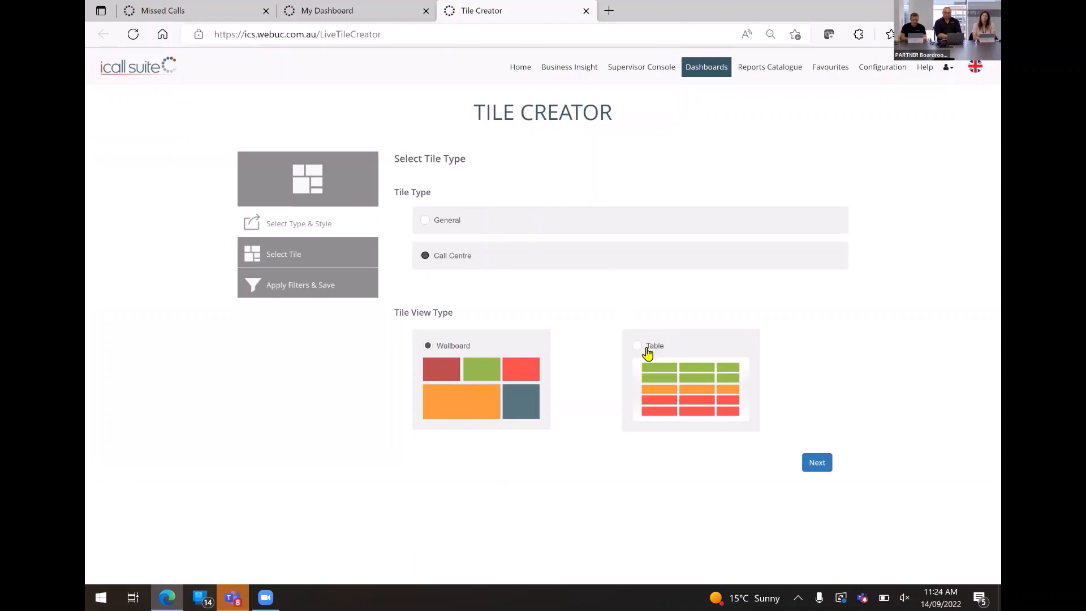
pyautogui.click(816, 462)
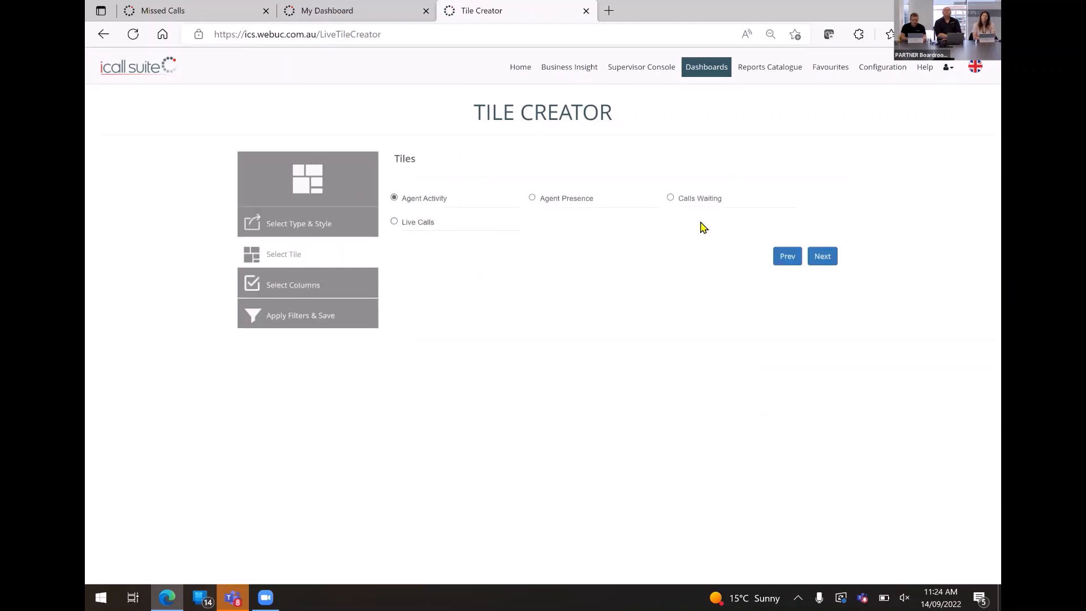
pyautogui.click(825, 258)
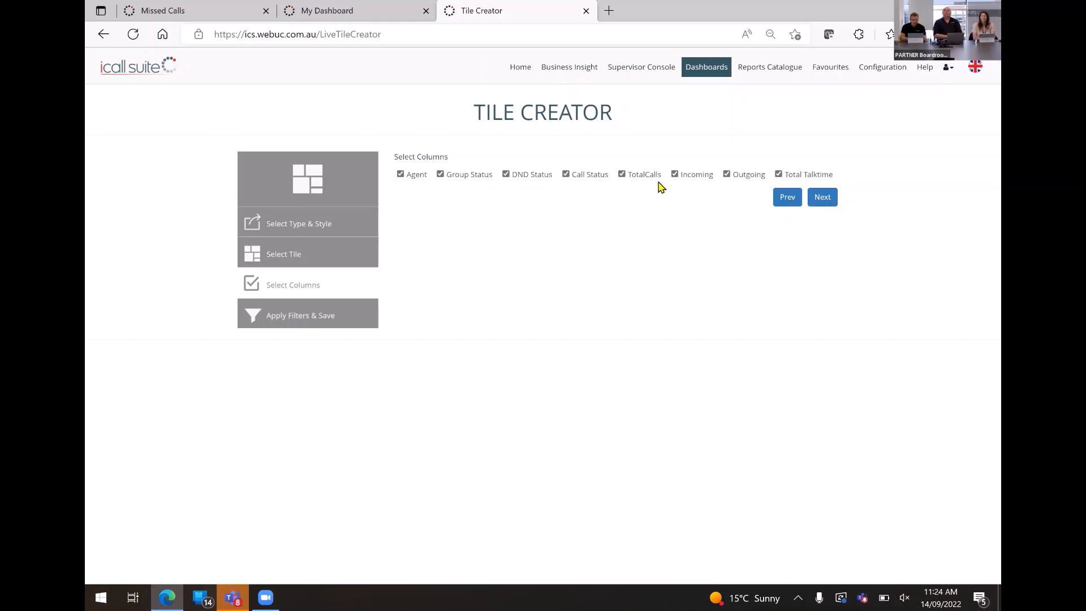
pyautogui.click(822, 199)
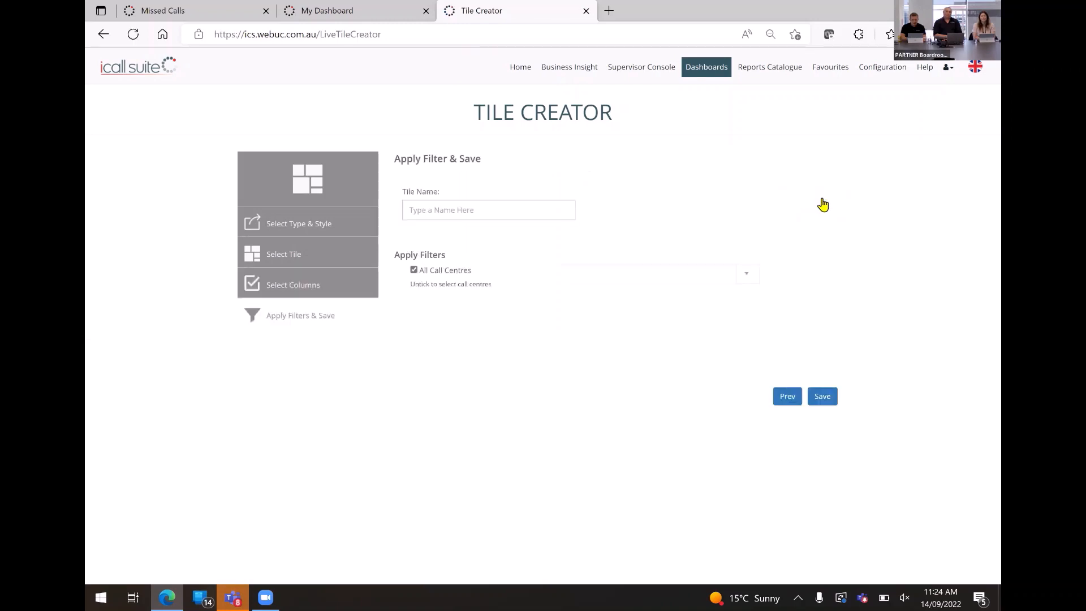
# Name the tile "Agent Activity", filter it to Call Center Sales Queue AU instead of all call centres, and save it.
pyautogui.click(436, 208)
pyautogui.write('Age')
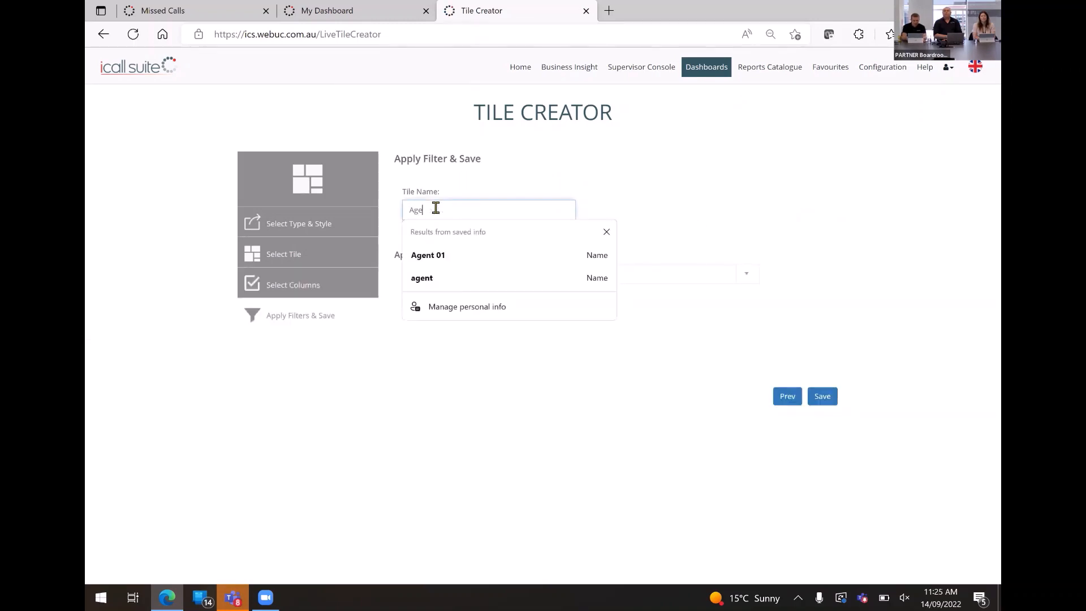
pyautogui.write('nt 0ct')
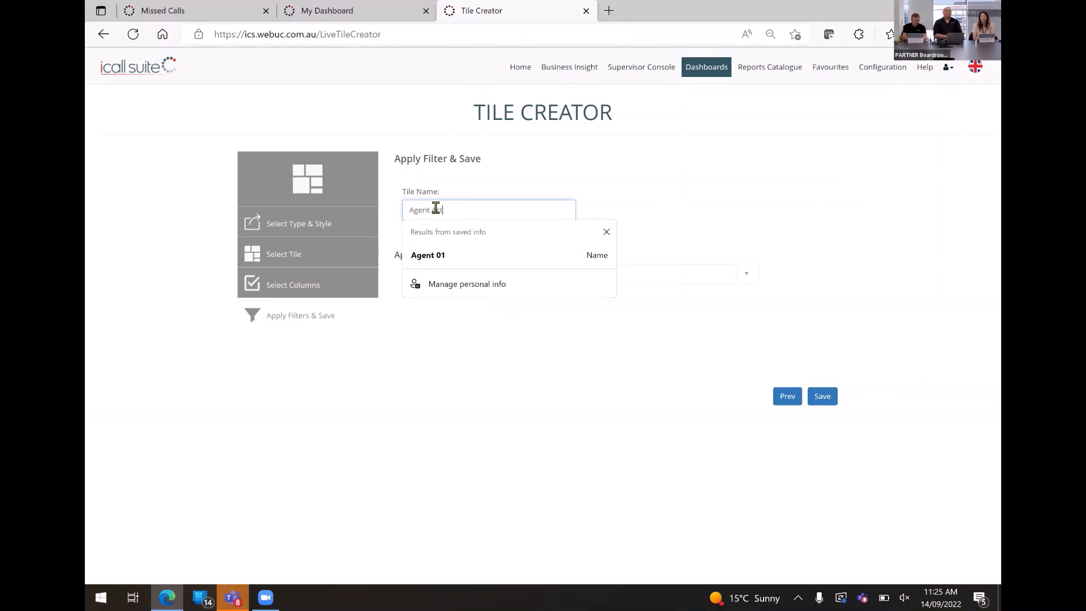
pyautogui.write('ivity')
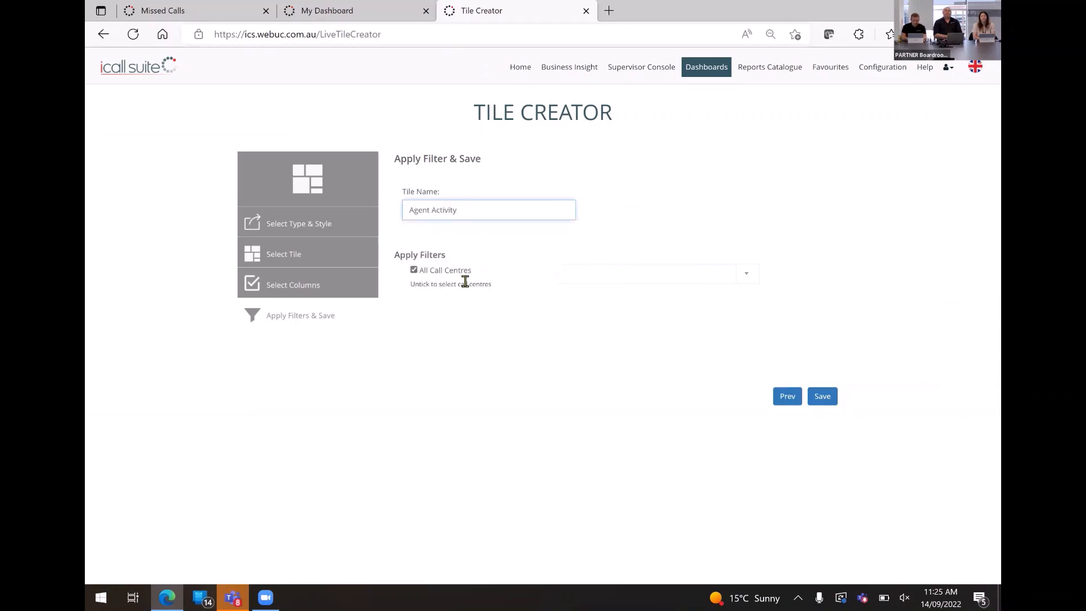
pyautogui.click(414, 271)
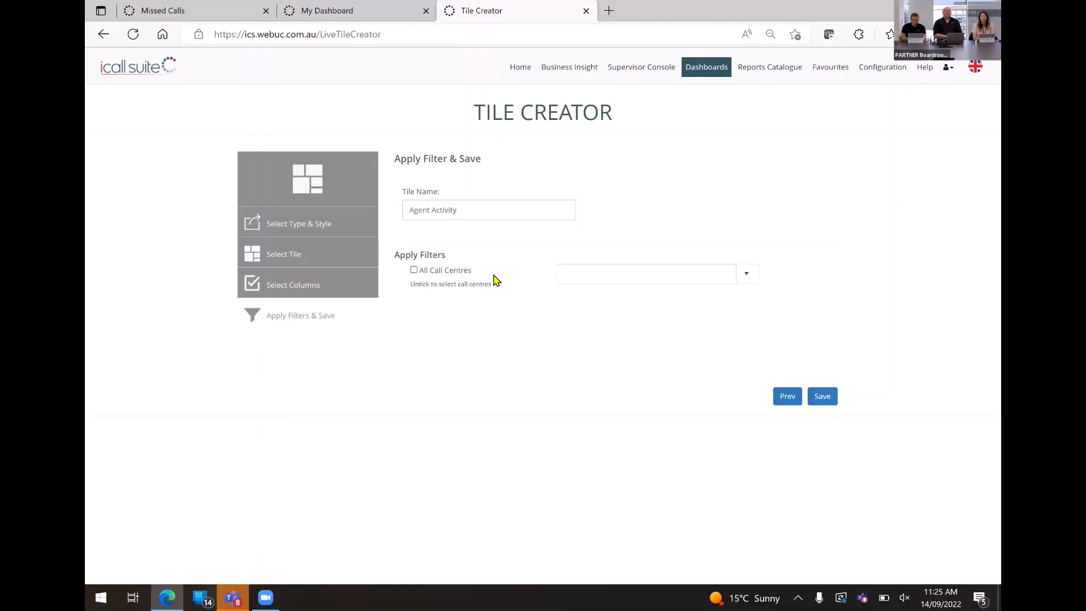
pyautogui.click(580, 271)
pyautogui.write('sales')
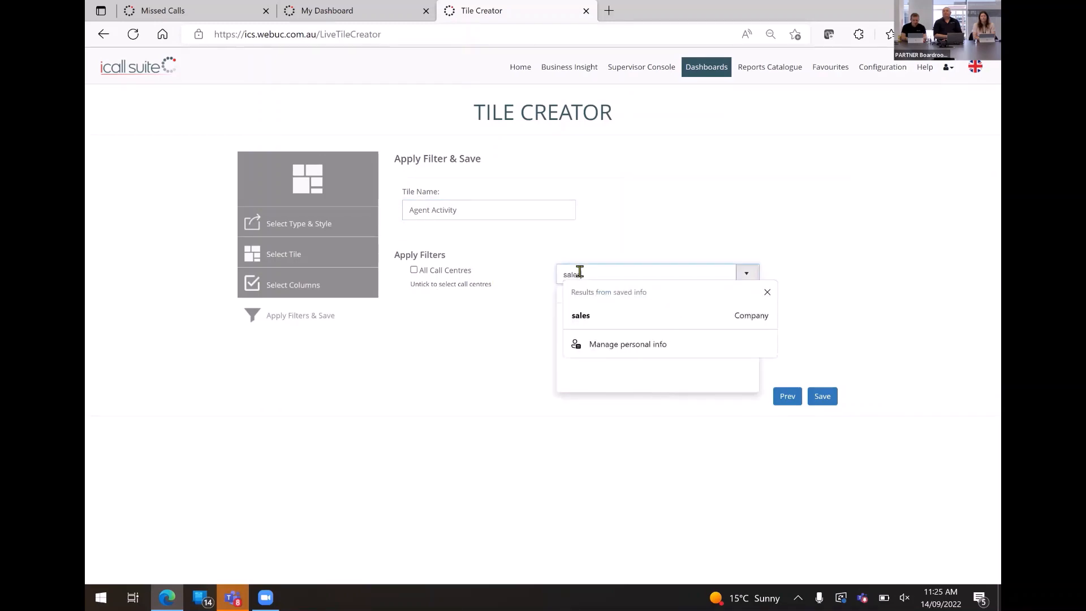
pyautogui.click(648, 323)
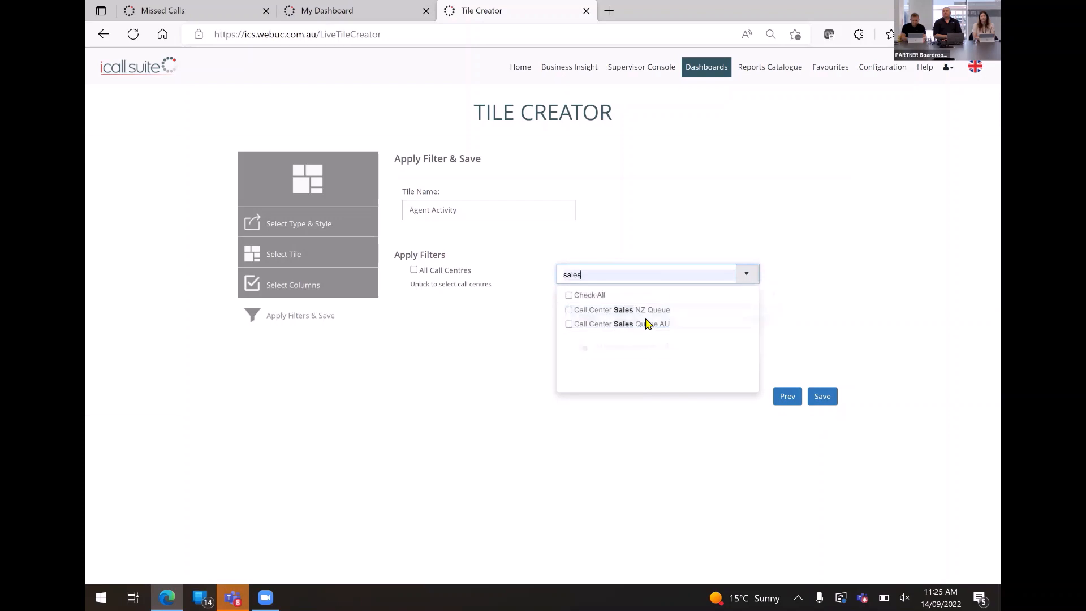
pyautogui.click(569, 326)
pyautogui.click(922, 244)
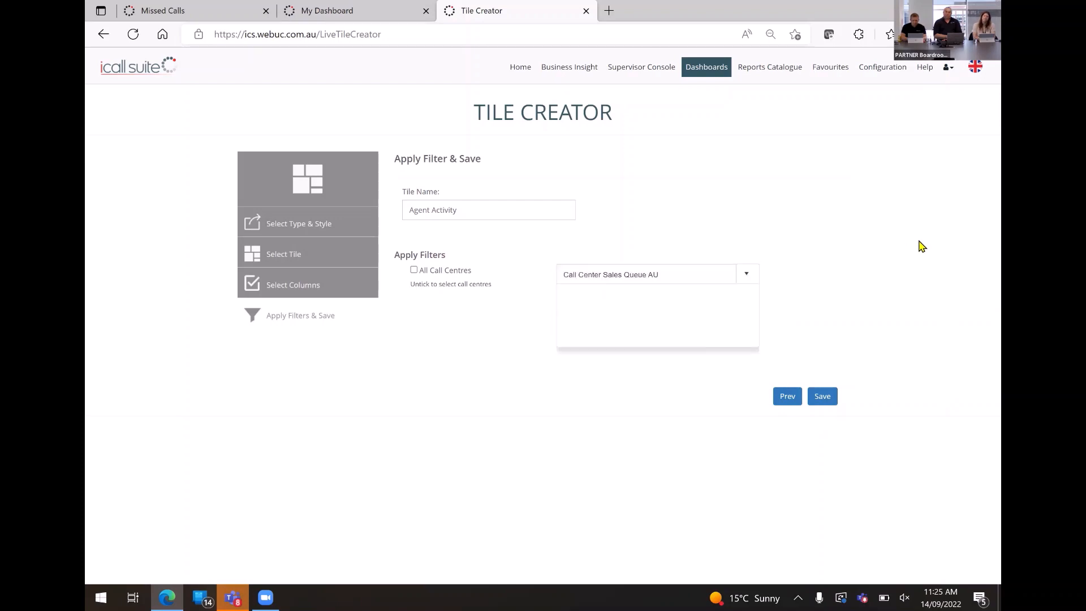
pyautogui.click(832, 403)
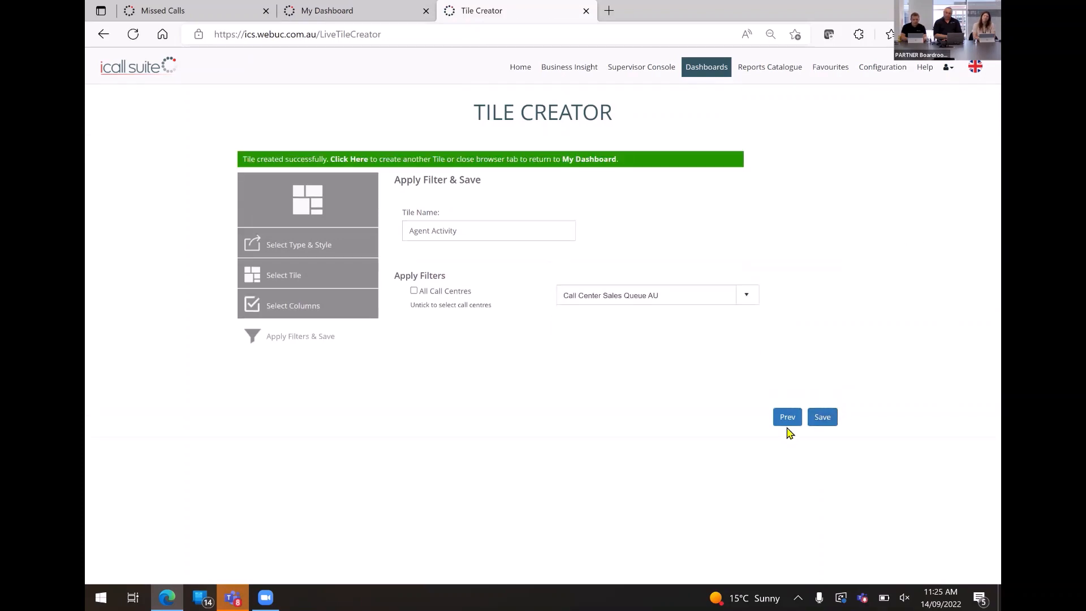
# Return to the tile selection, choose Calls Waiting for another tile and keep all its columns.
pyautogui.click(787, 418)
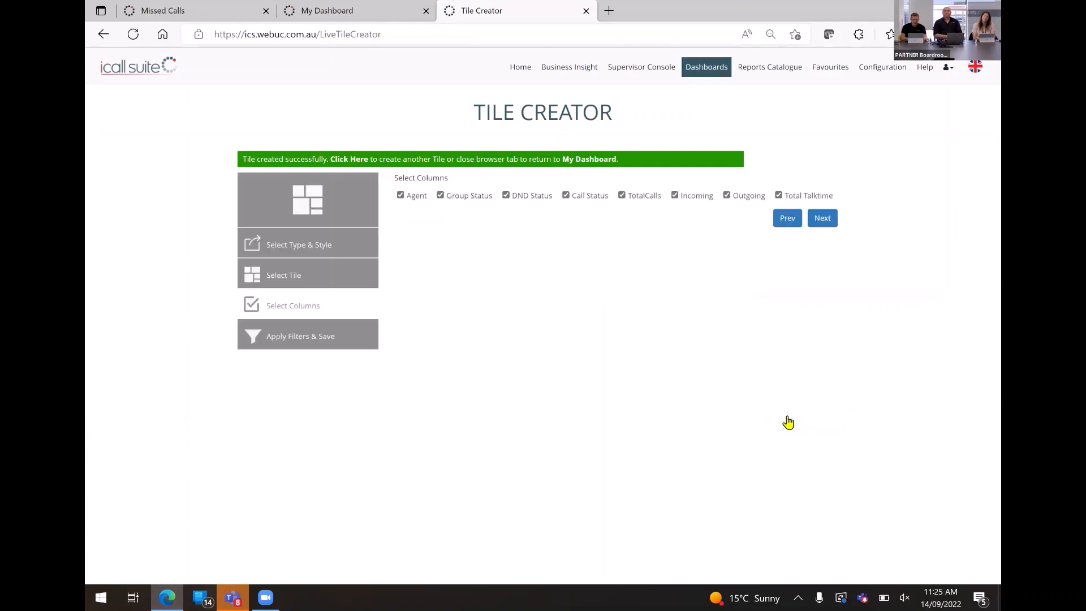
pyautogui.click(782, 226)
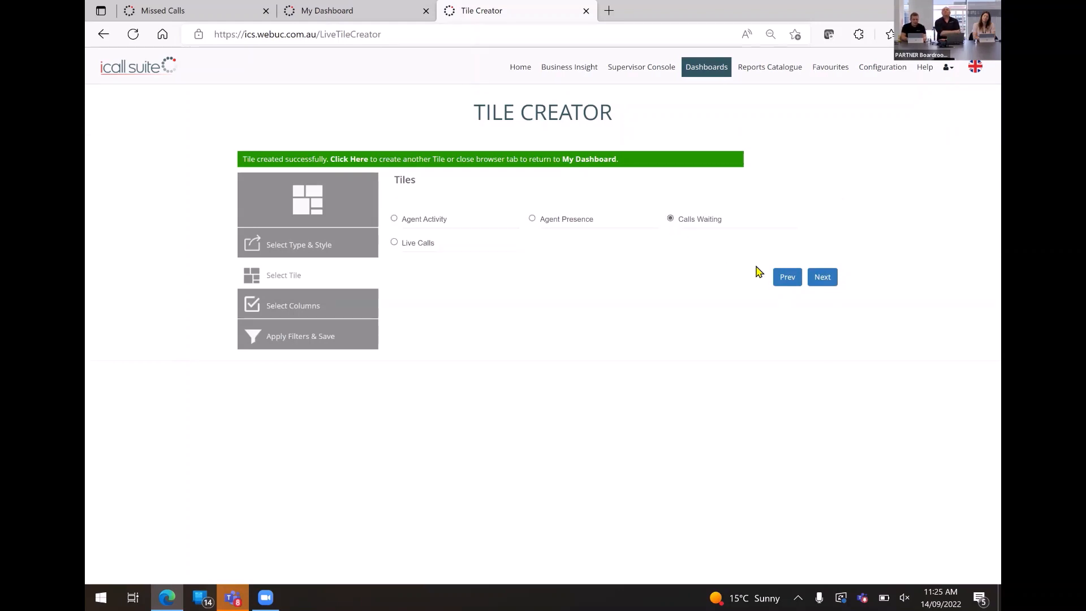
pyautogui.click(815, 282)
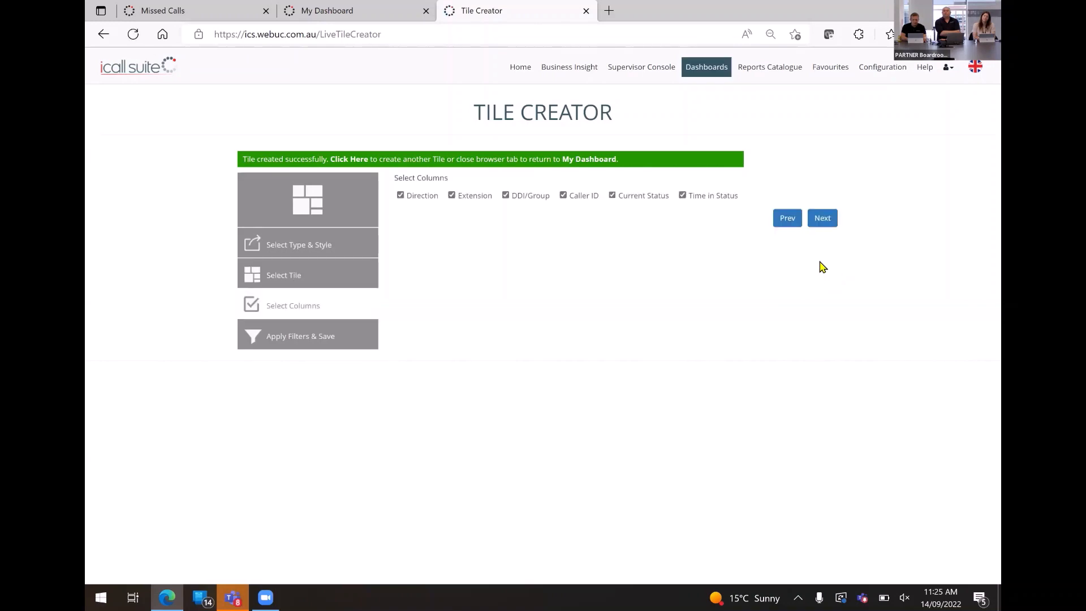
pyautogui.click(830, 221)
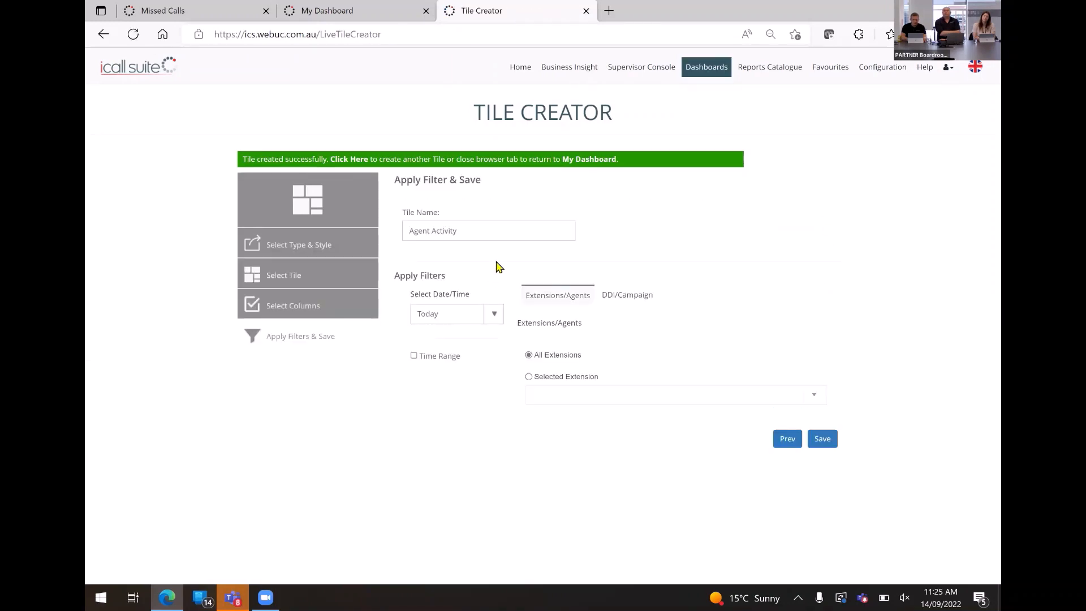
# Replace the tile name with "Calls Waiting".
pyautogui.click(481, 232)
pyautogui.tripleClick(482, 233)
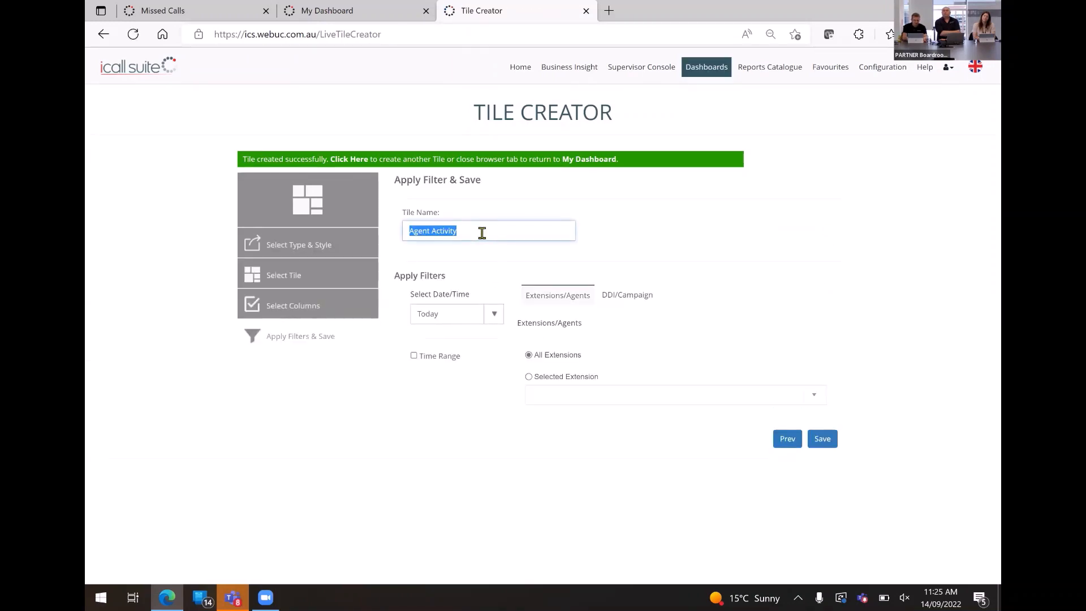
pyautogui.write('Live')
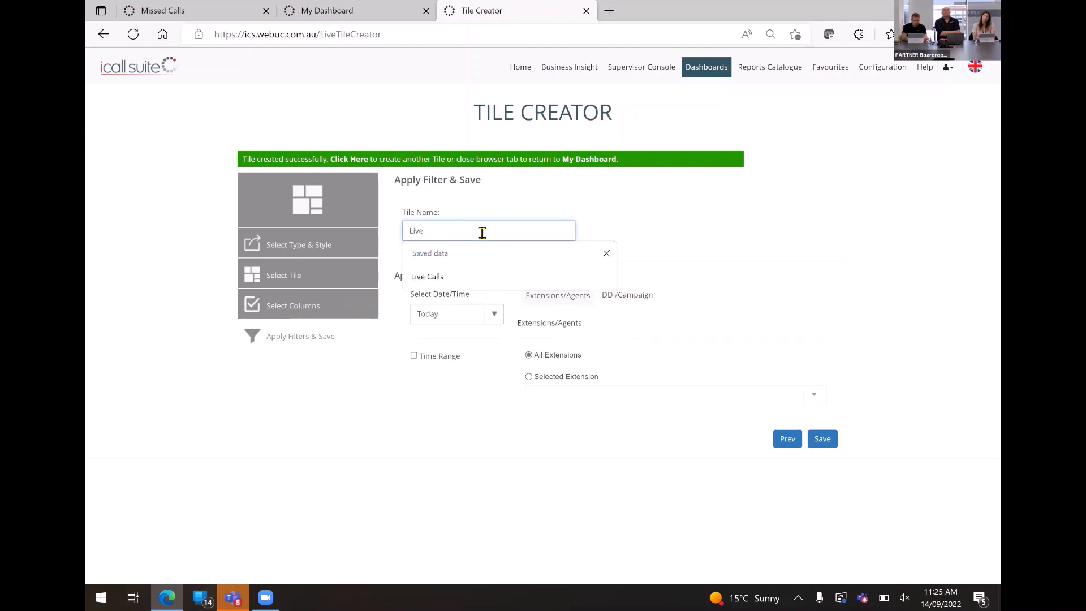
pyautogui.write('v')
pyautogui.press('BackSpace')
pyautogui.press('BackSpace')
pyautogui.press('BackSpace')
pyautogui.write('Cal')
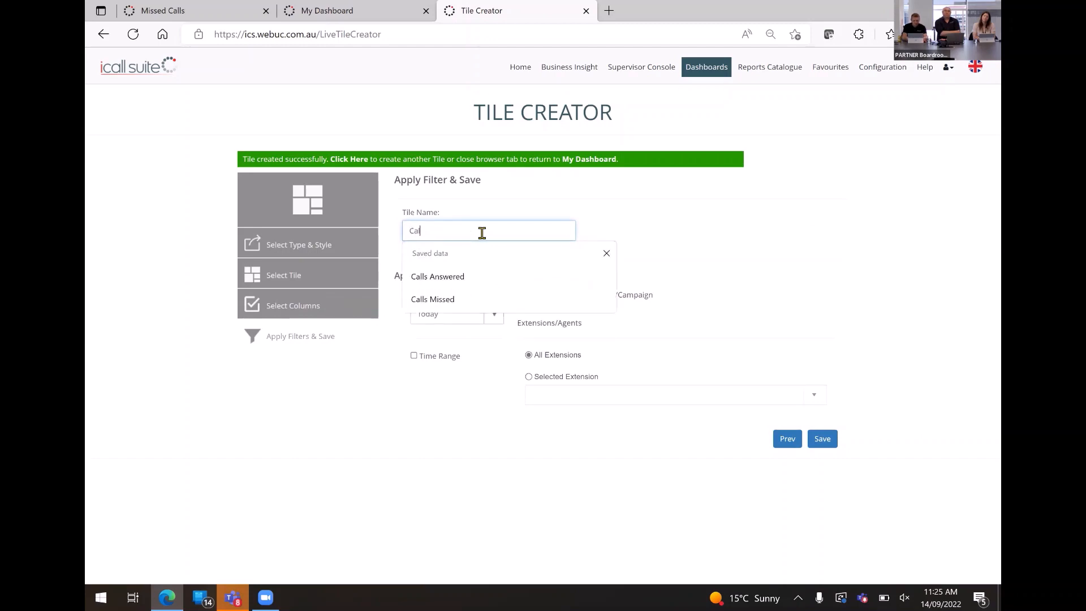
pyautogui.write('ls Waiting')
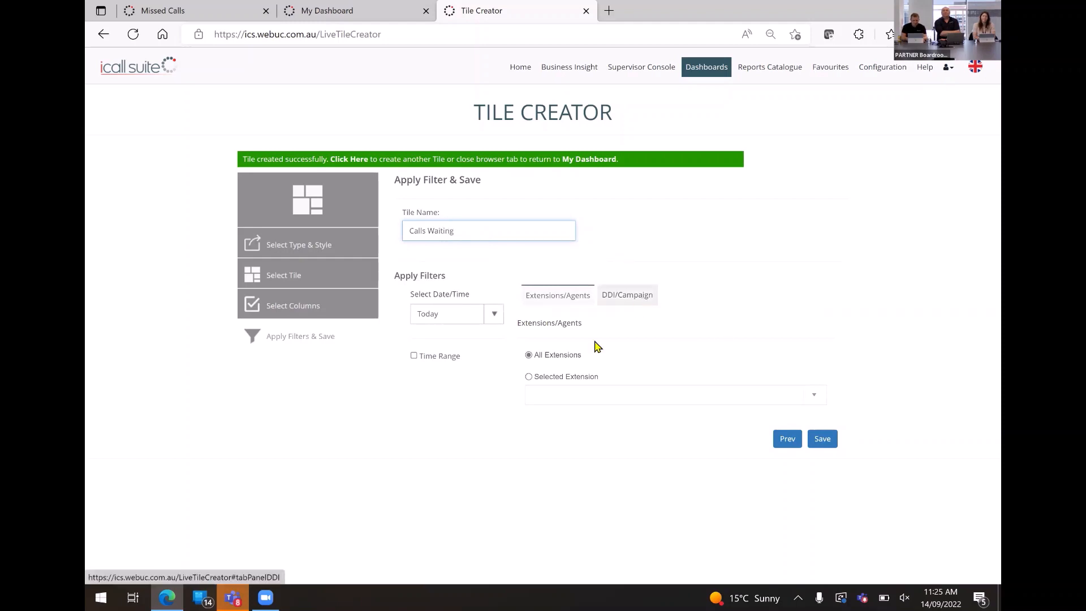
# Limit the Calls Waiting tile to the extension "sales.queue - Call Center Sales Queue AU" and save it.
pyautogui.click(529, 378)
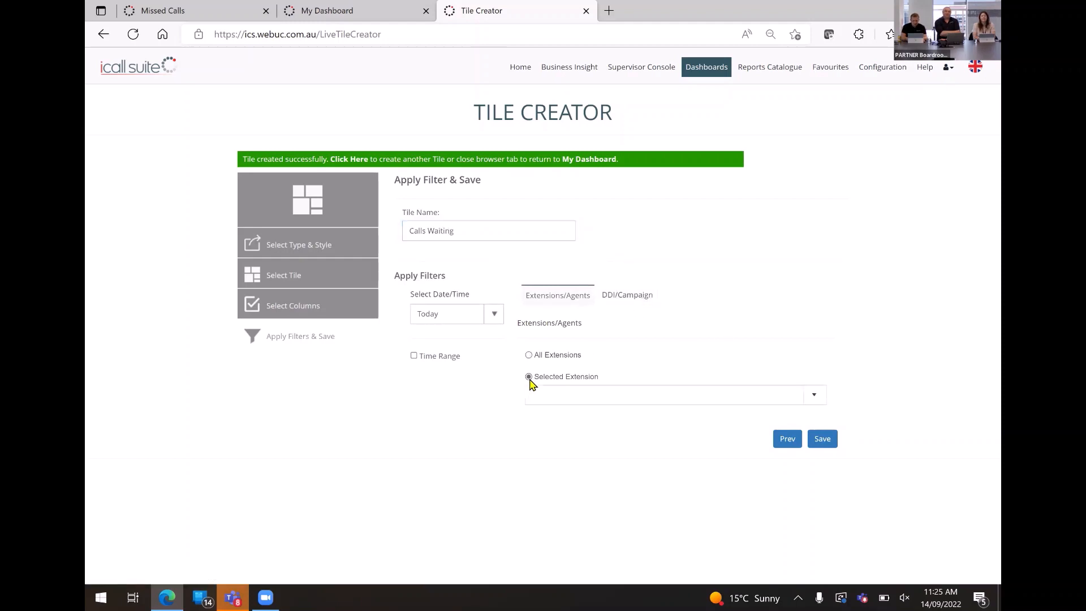
pyautogui.click(573, 396)
pyautogui.write('sales')
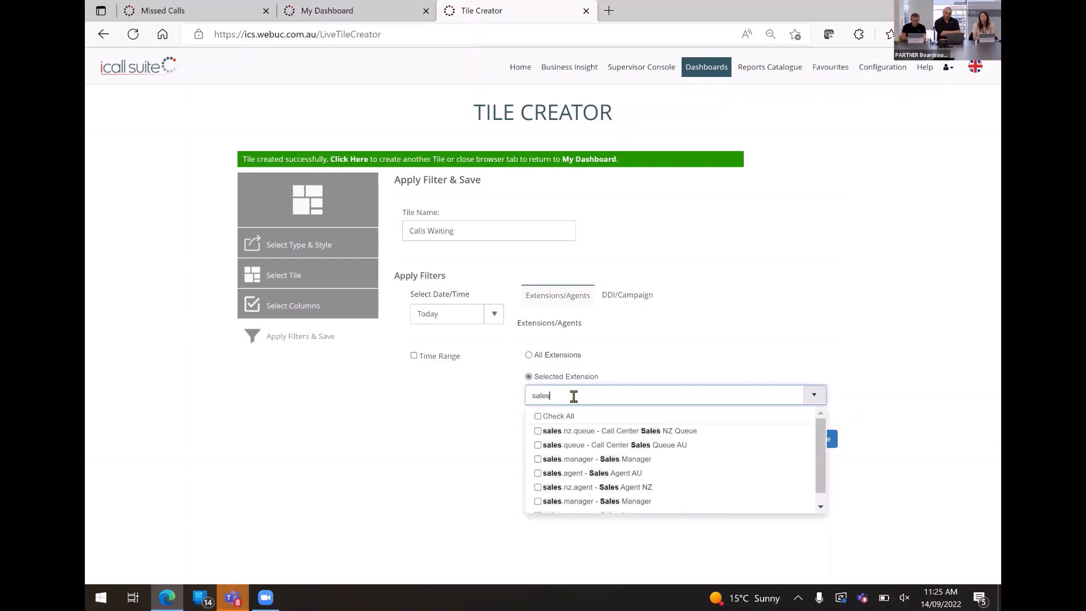
pyautogui.click(627, 296)
pyautogui.click(557, 296)
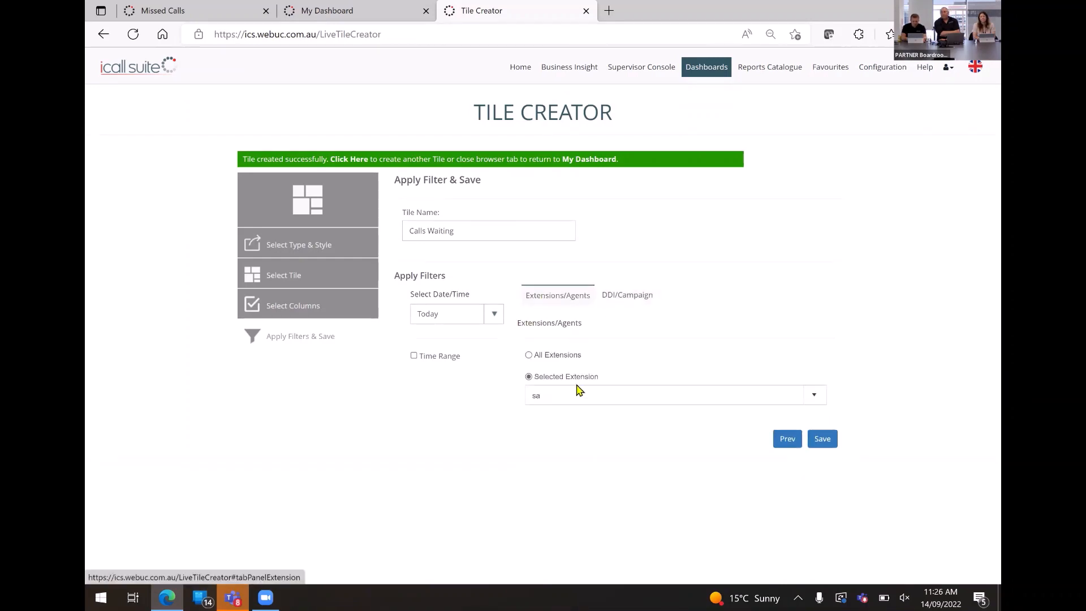
pyautogui.click(578, 395)
pyautogui.write('sales')
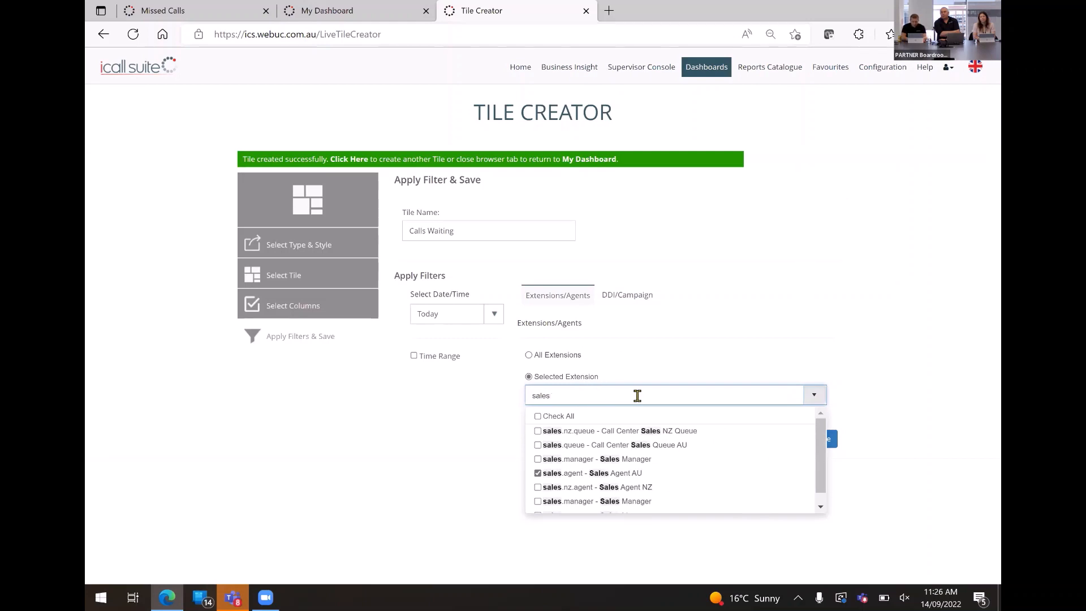
pyautogui.click(642, 445)
pyautogui.click(538, 474)
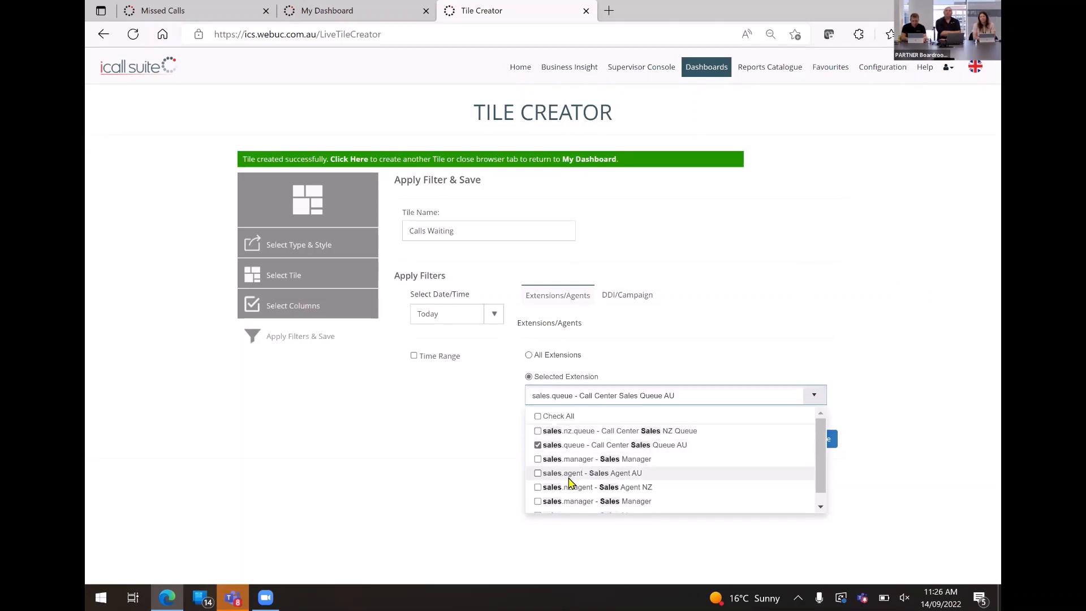
pyautogui.click(874, 348)
pyautogui.click(827, 441)
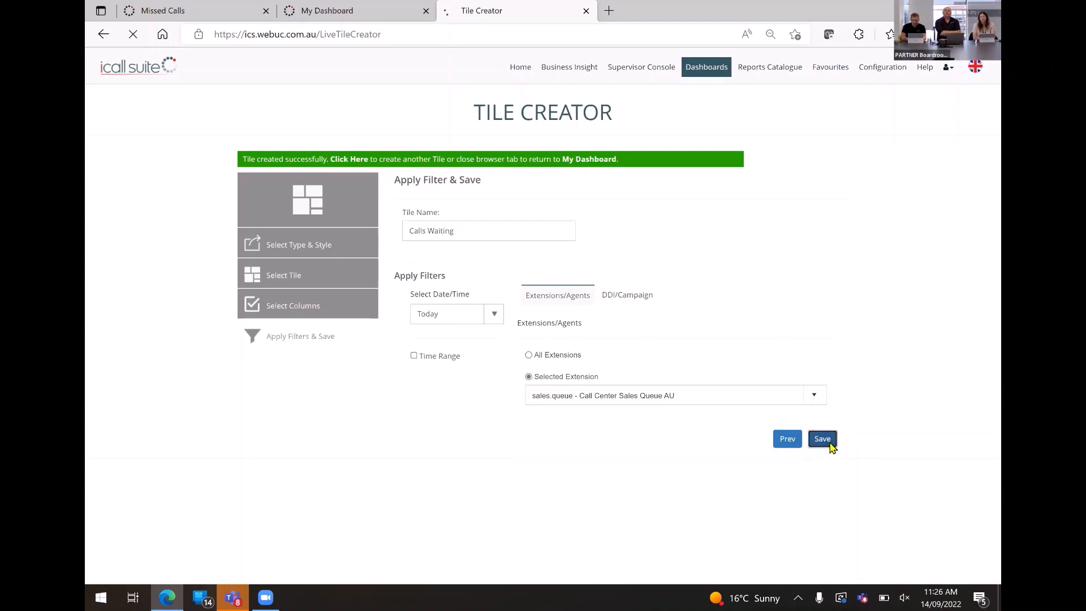
# Reload the tile list in My Dashboard, add the Agent Activity and Calls Waiting tiles, and collapse the list.
pyautogui.click(382, 7)
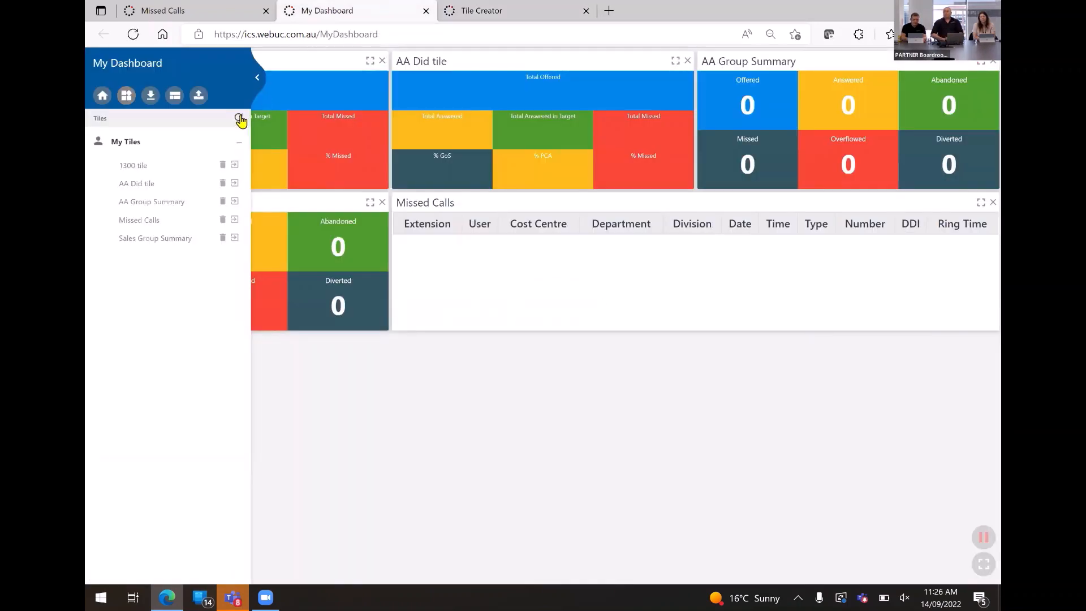
pyautogui.click(240, 119)
pyautogui.click(212, 149)
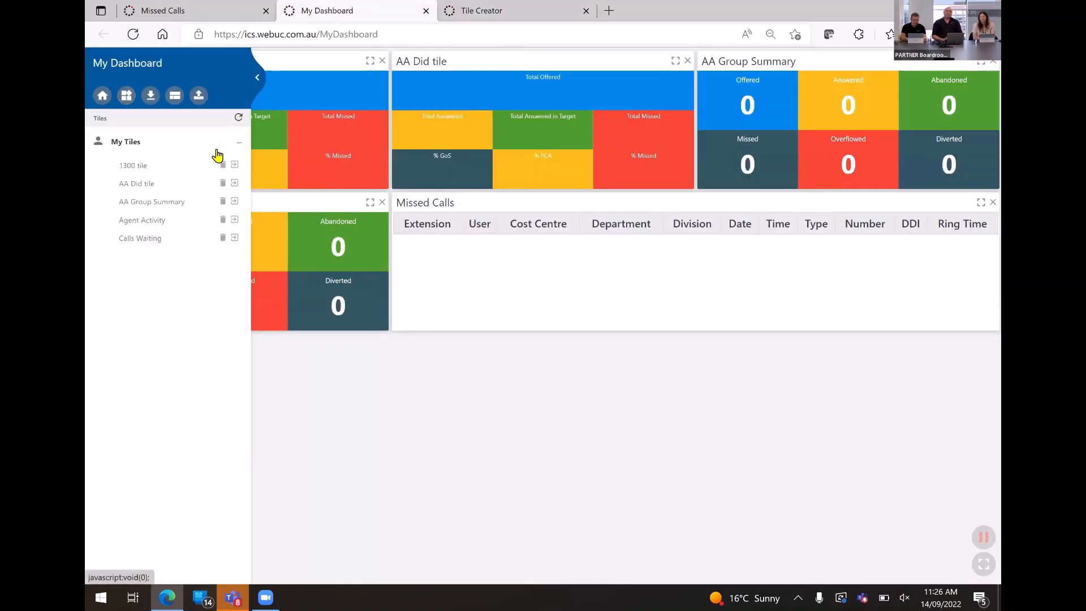
pyautogui.click(234, 220)
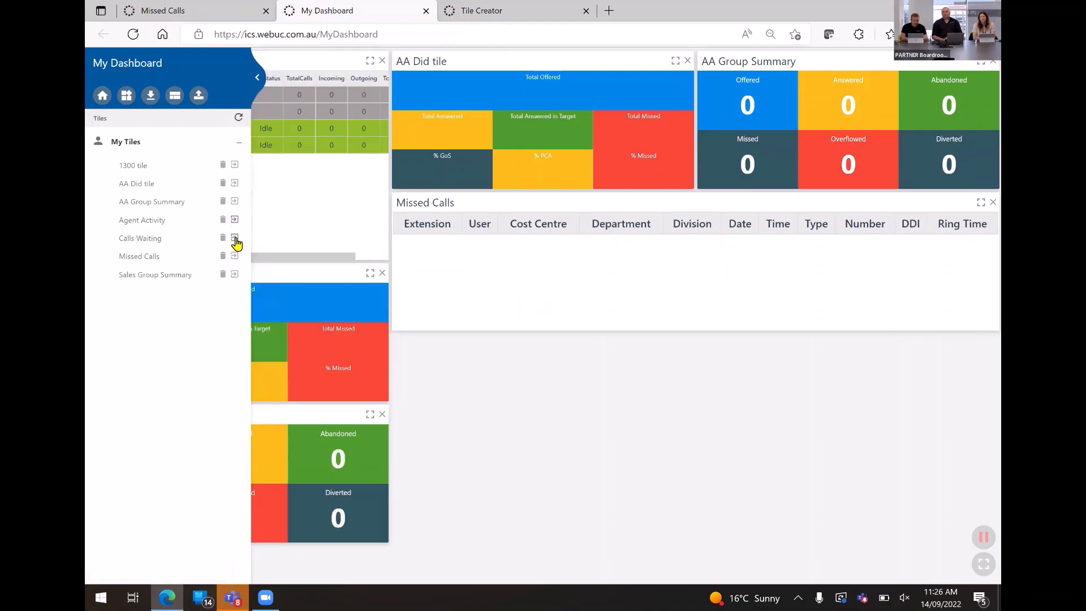
pyautogui.click(234, 239)
pyautogui.click(258, 78)
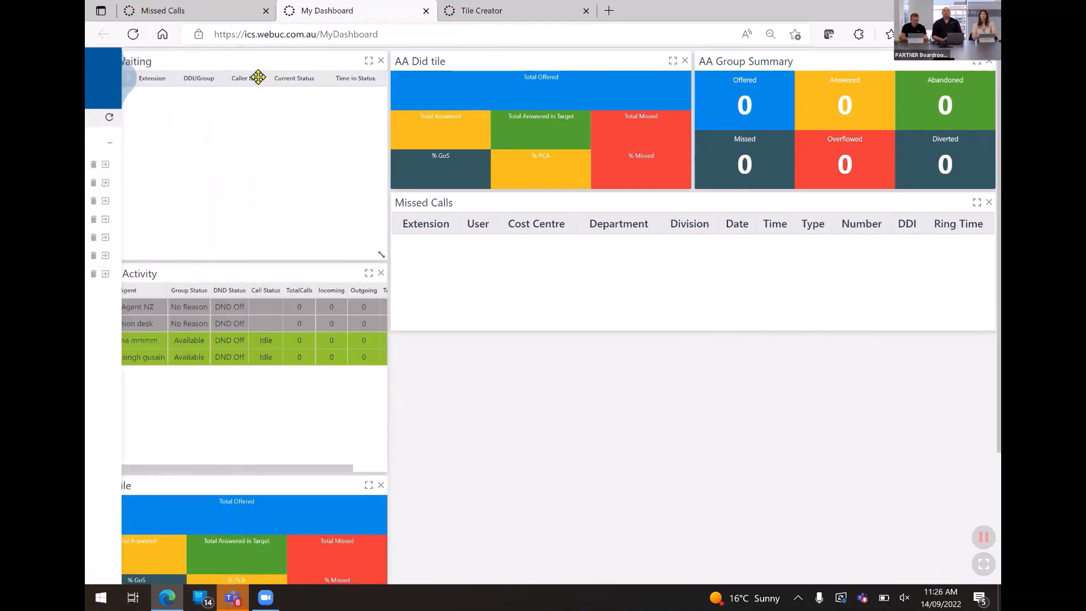
# Arrange 1300 tile and AA Did tile beside AA Group Summary, Sales Group Summary and Missed Calls beneath them, and Agent Activity and Calls Waiting in the lowest row.
pyautogui.moveTo(226, 60); pyautogui.dragTo(774, 367)
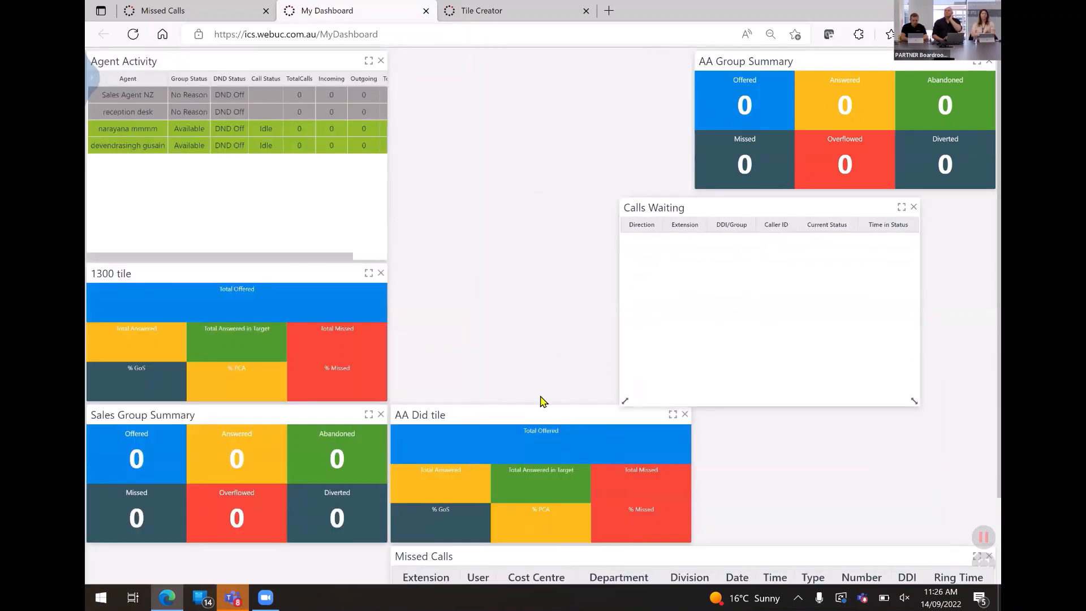
pyautogui.moveTo(525, 412); pyautogui.dragTo(524, 77)
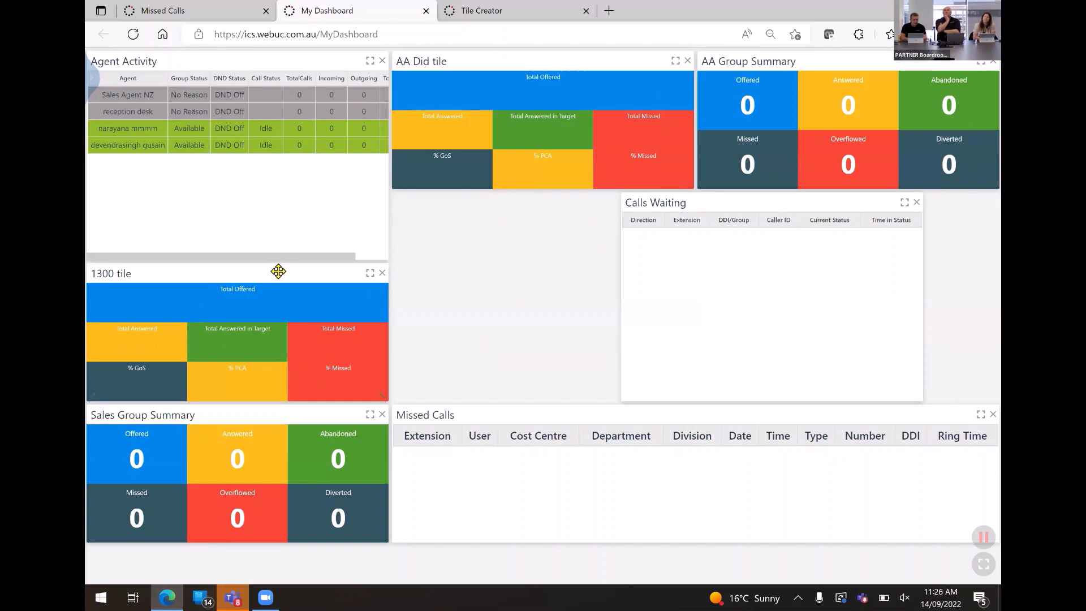
pyautogui.moveTo(278, 273); pyautogui.dragTo(278, 72)
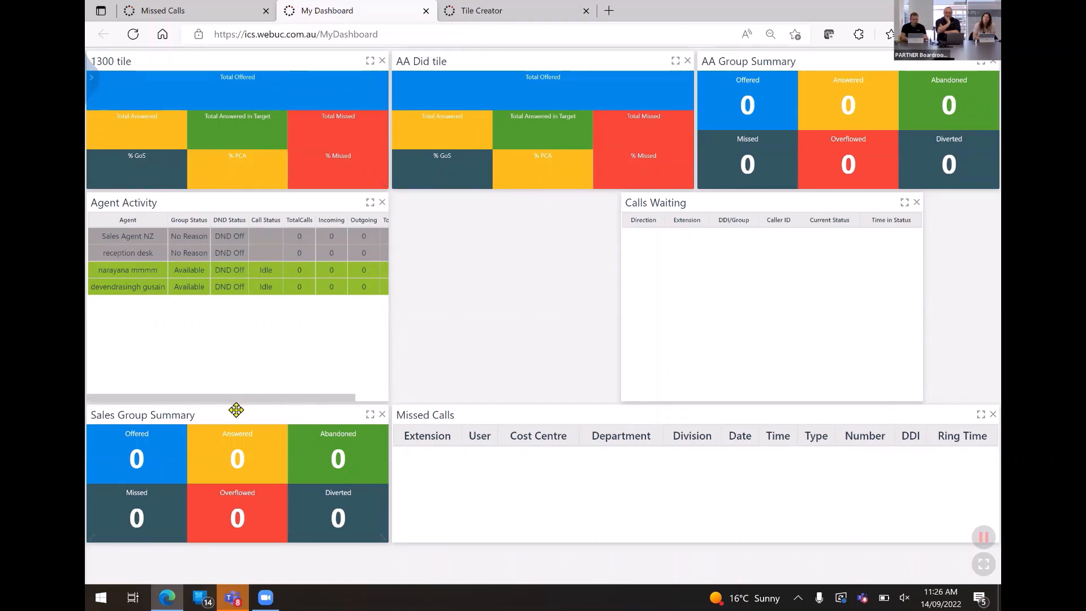
pyautogui.moveTo(236, 409); pyautogui.dragTo(242, 218)
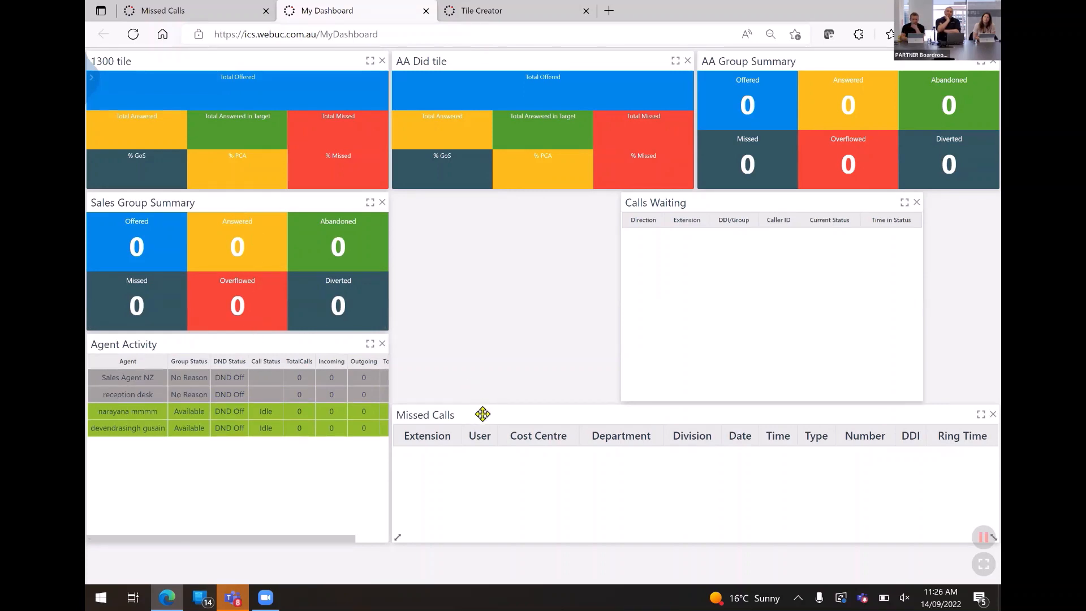
pyautogui.moveTo(482, 414); pyautogui.dragTo(479, 198)
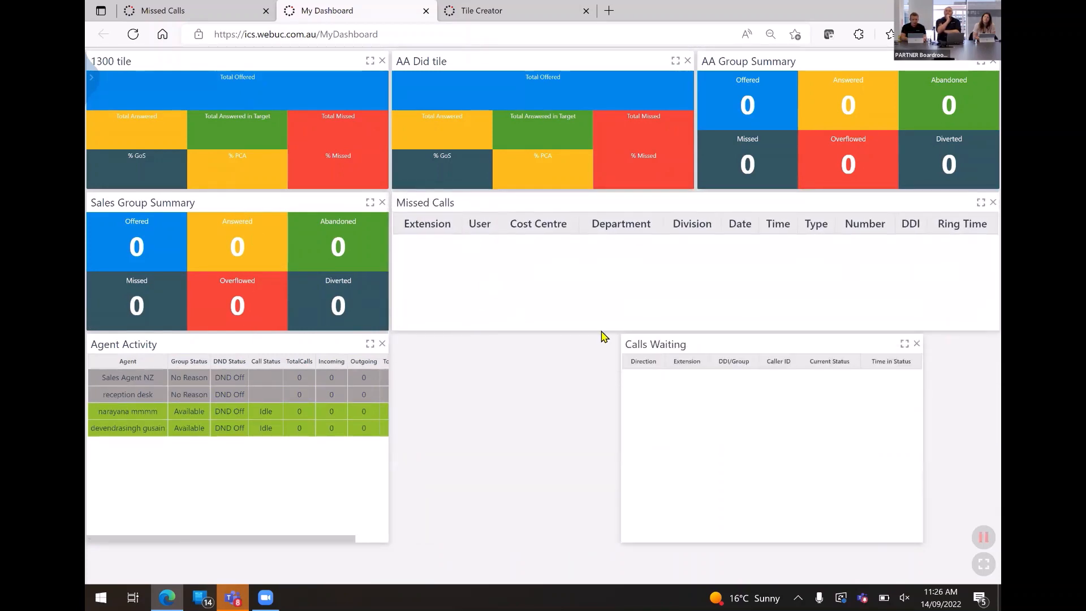